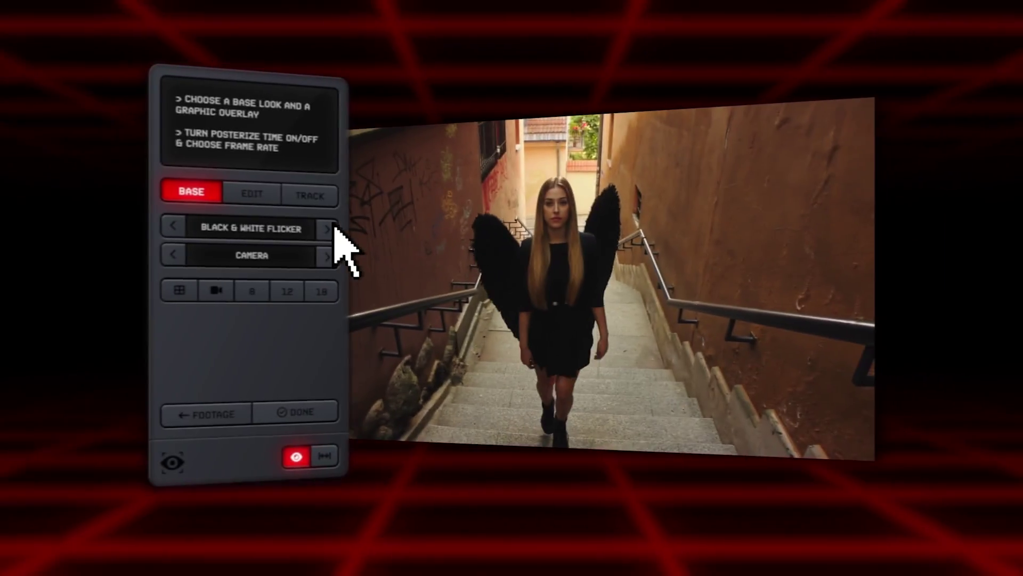
Step: Open the Surveillance extension panel at its 'Do you want to make a grid?' page
left_click(333, 227)
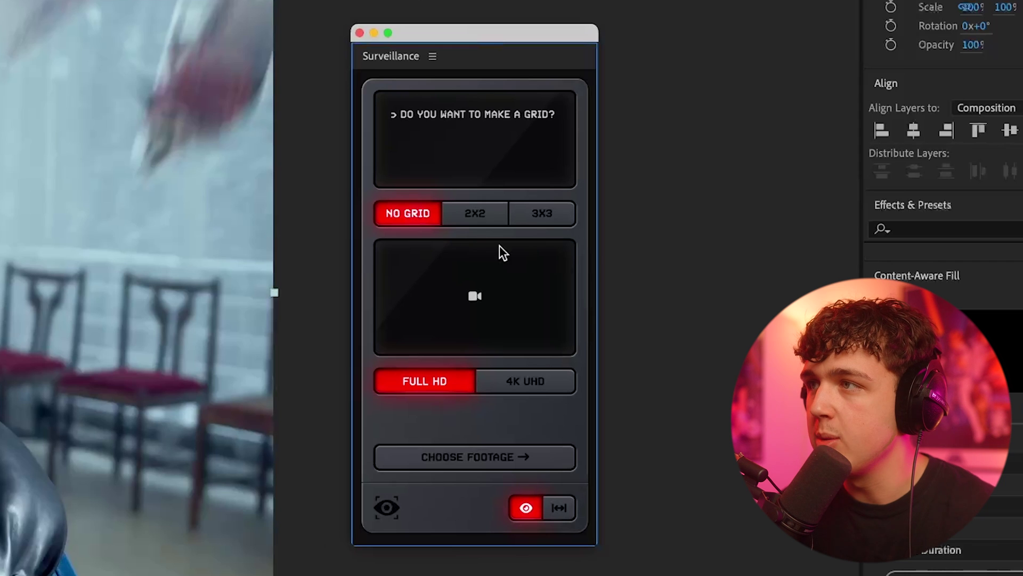
Step: Preview 2X2 and 3X3 grids, settle on No Grid at Full HD, and choose the footage
left_click(474, 215)
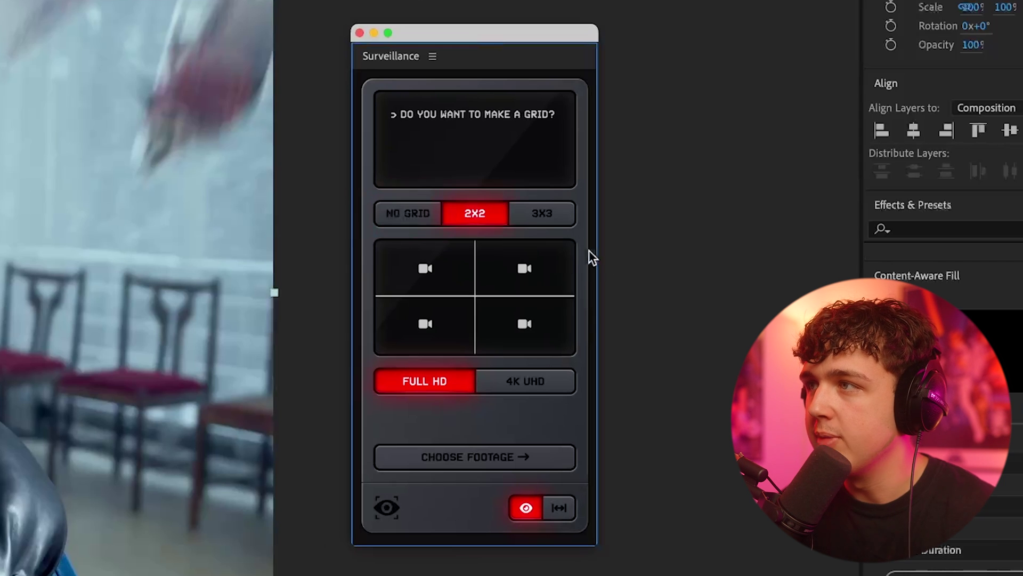
left_click(538, 216)
left_click(408, 214)
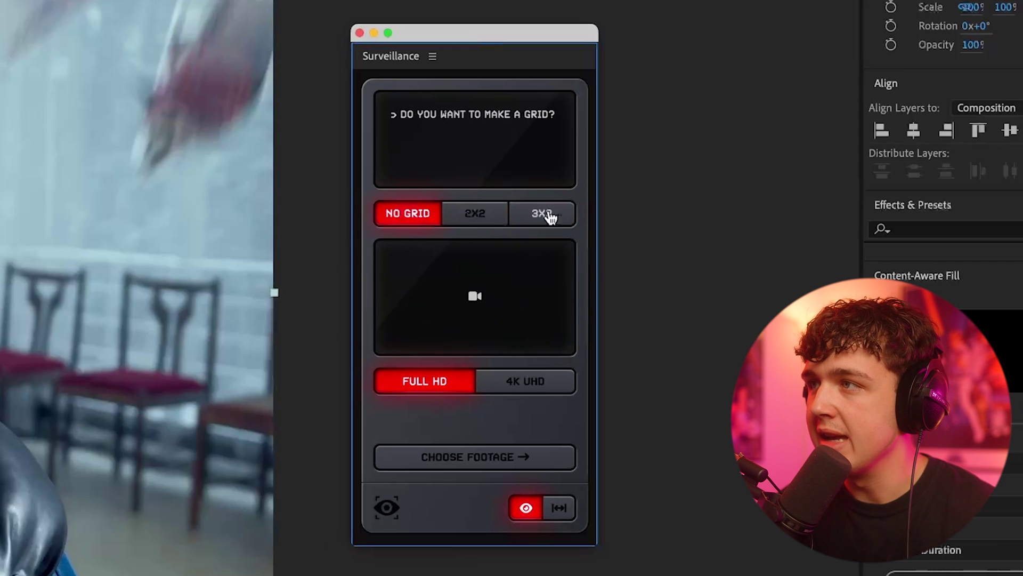
left_click(478, 459)
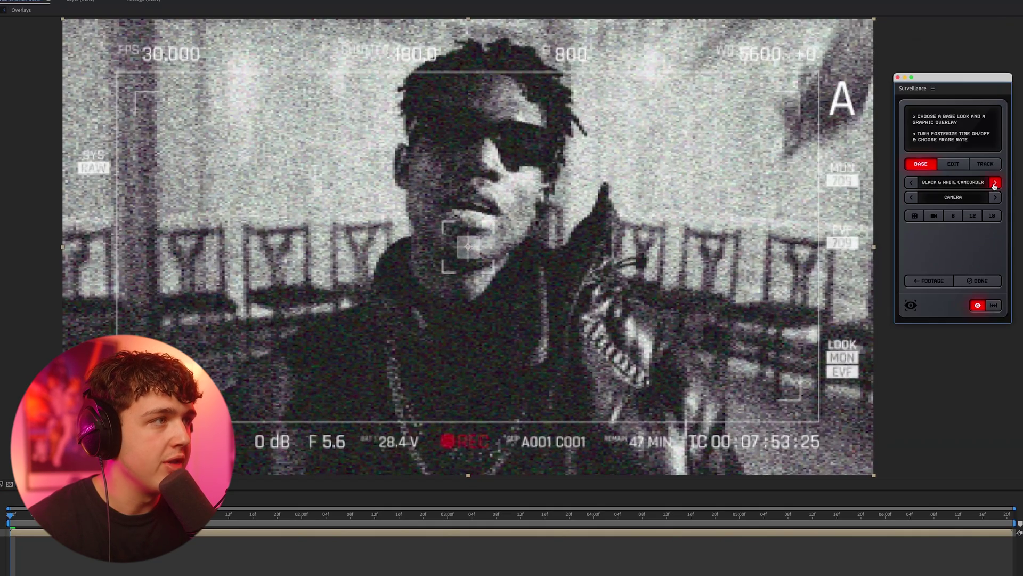
Step: Browse the base look presets and try a brightened colourful glitch look
left_click(994, 182)
left_click(996, 183)
left_click(995, 183)
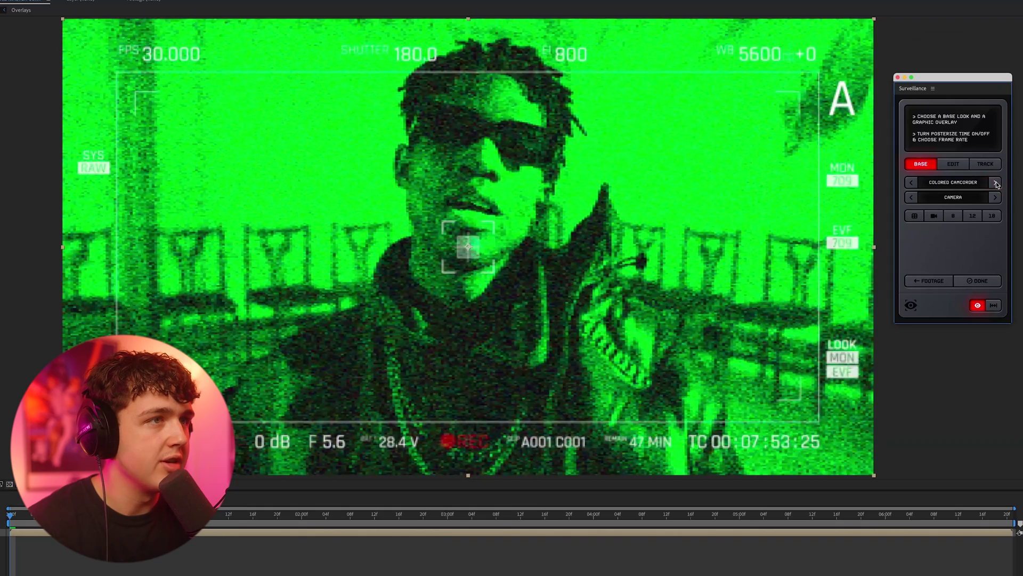
left_click(996, 182)
left_click(995, 182)
left_click(996, 182)
left_click(953, 163)
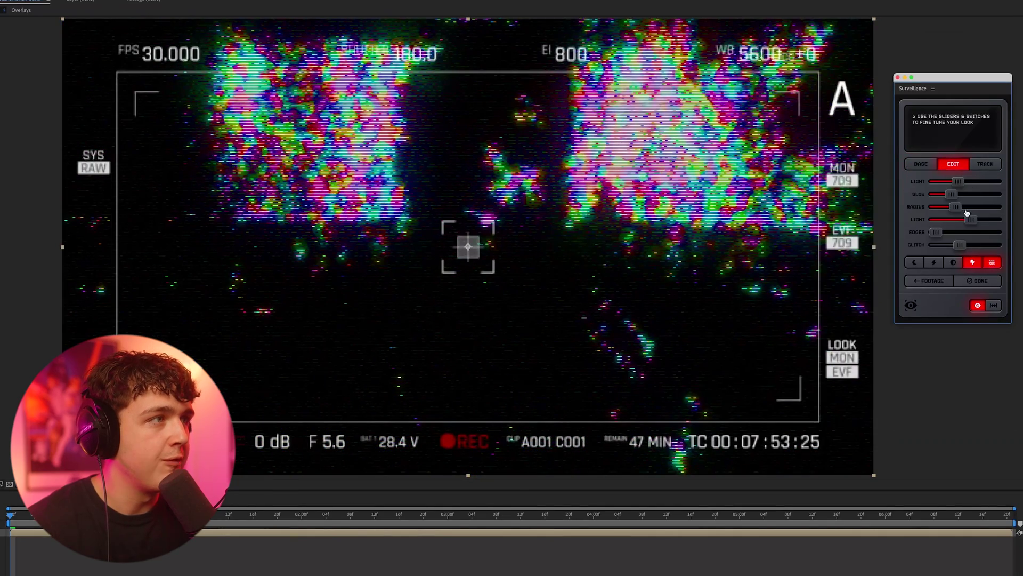
left_click_drag(958, 183, 977, 182)
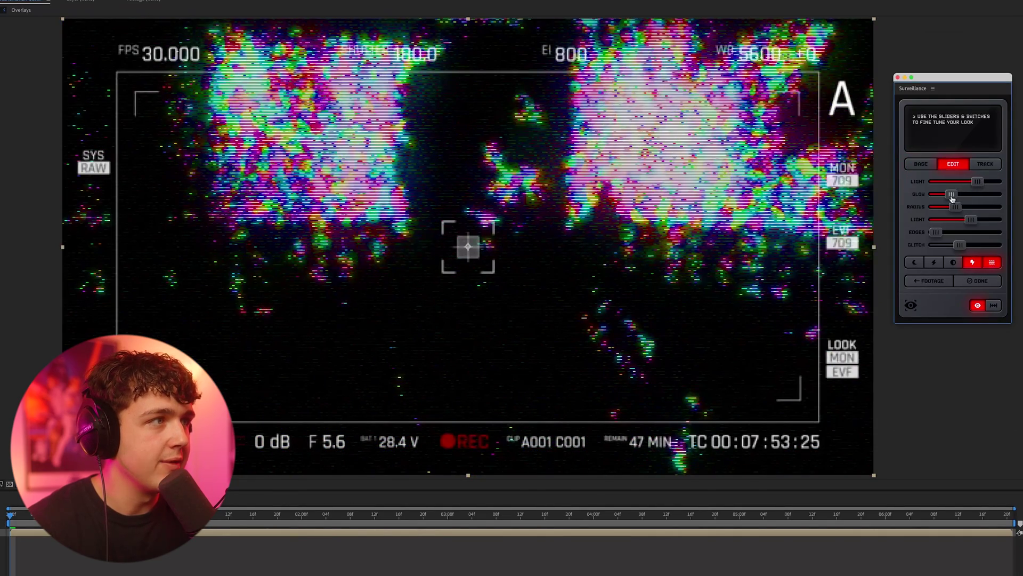
left_click(921, 164)
Step: Switch to the Night Vision CRT look and shift its hue from blue to green
left_click(995, 183)
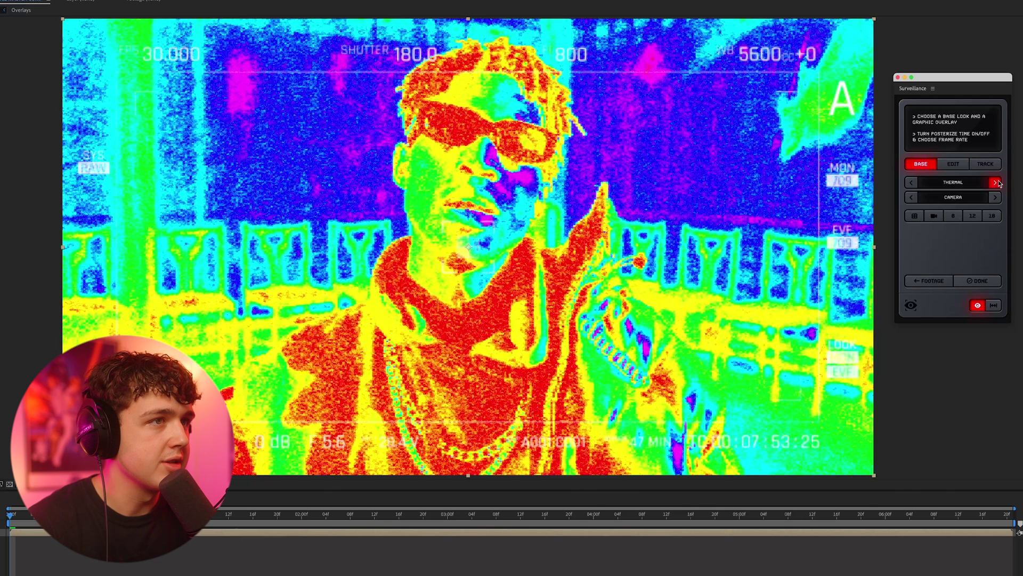
left_click(996, 183)
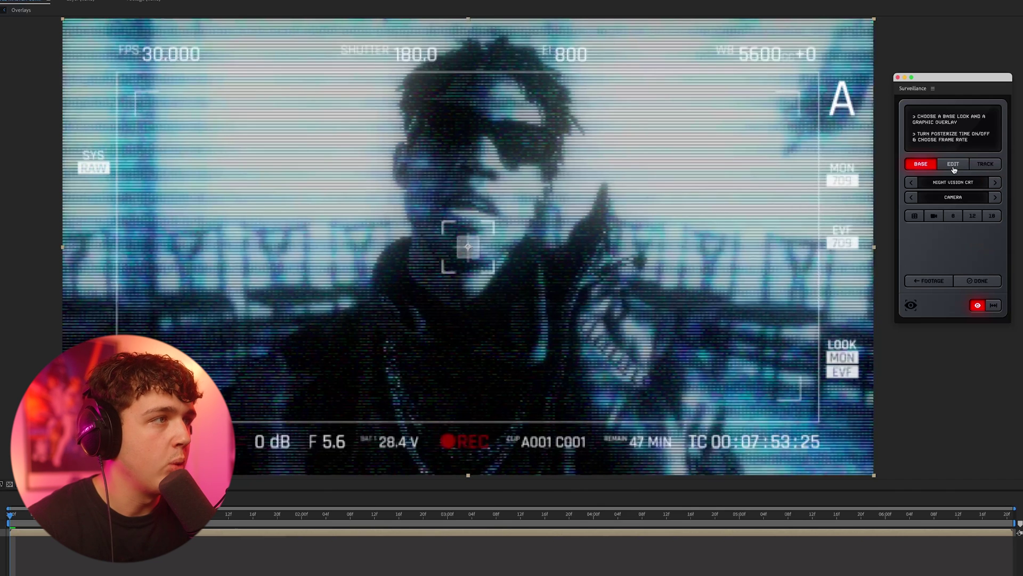
left_click(954, 165)
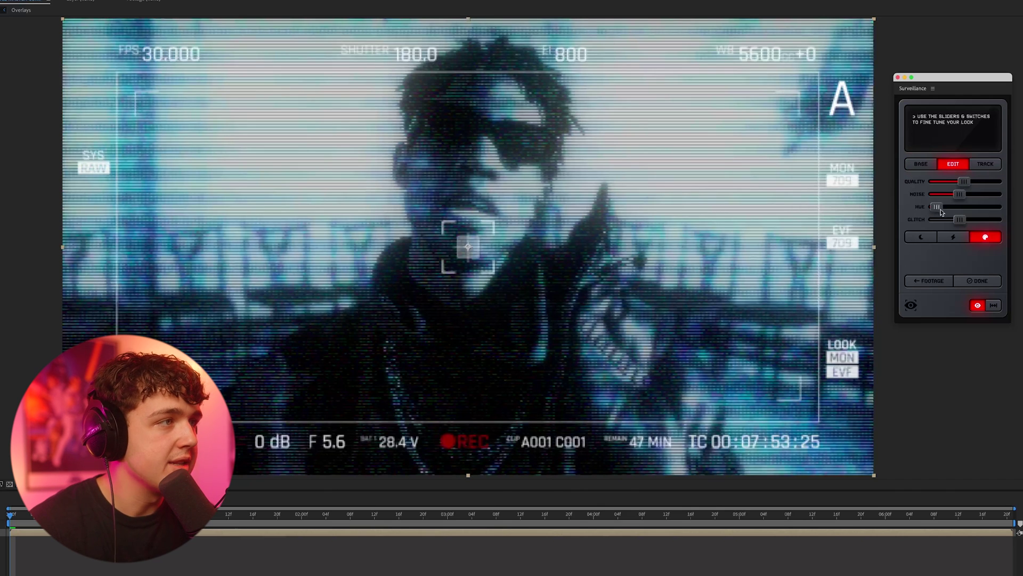
left_click_drag(941, 212, 994, 206)
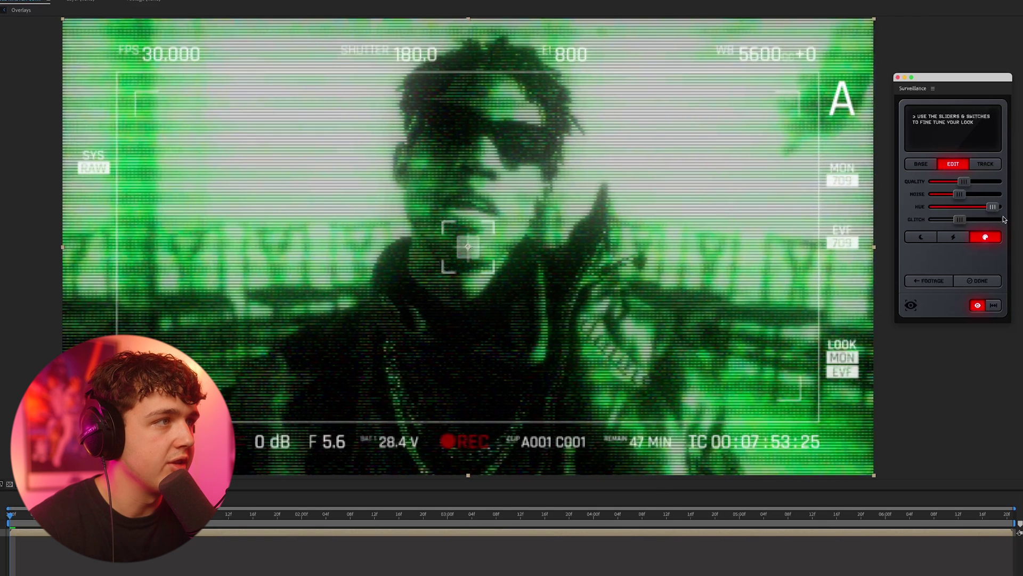
left_click(921, 163)
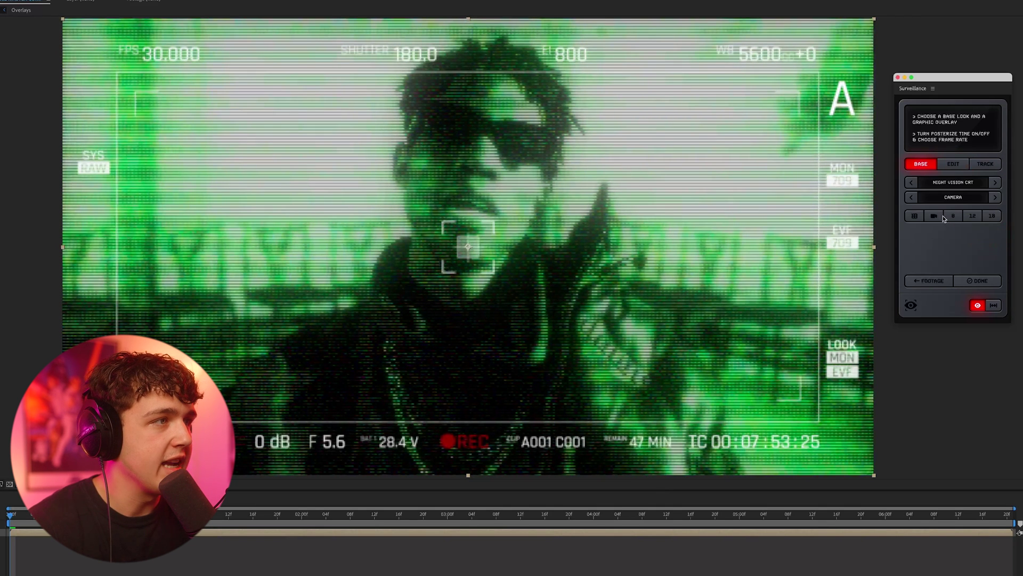
Step: Swap the camera HUD for the Scope overlay and preview the clip
left_click(994, 198)
left_click(995, 198)
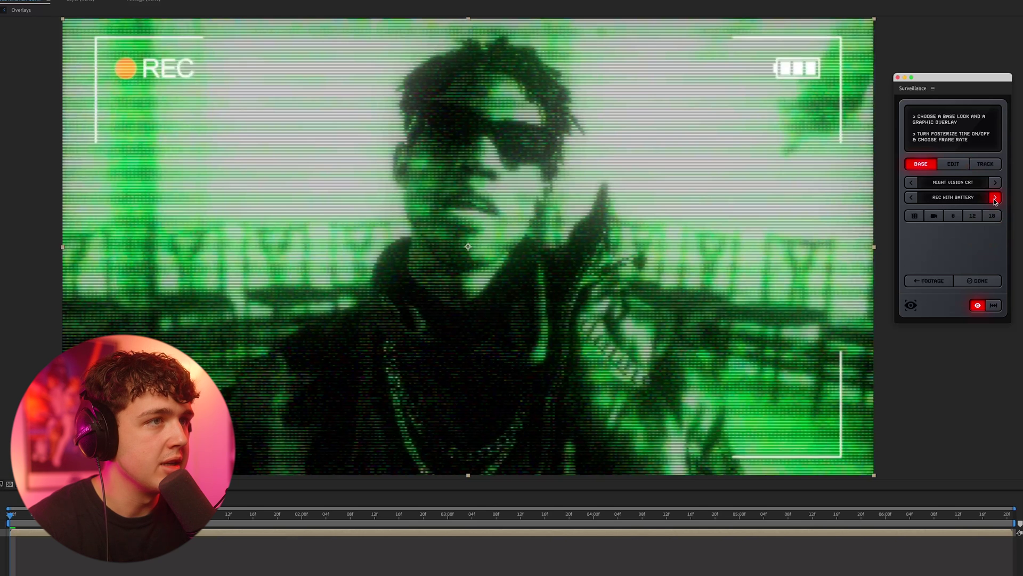
left_click(995, 198)
left_click(994, 198)
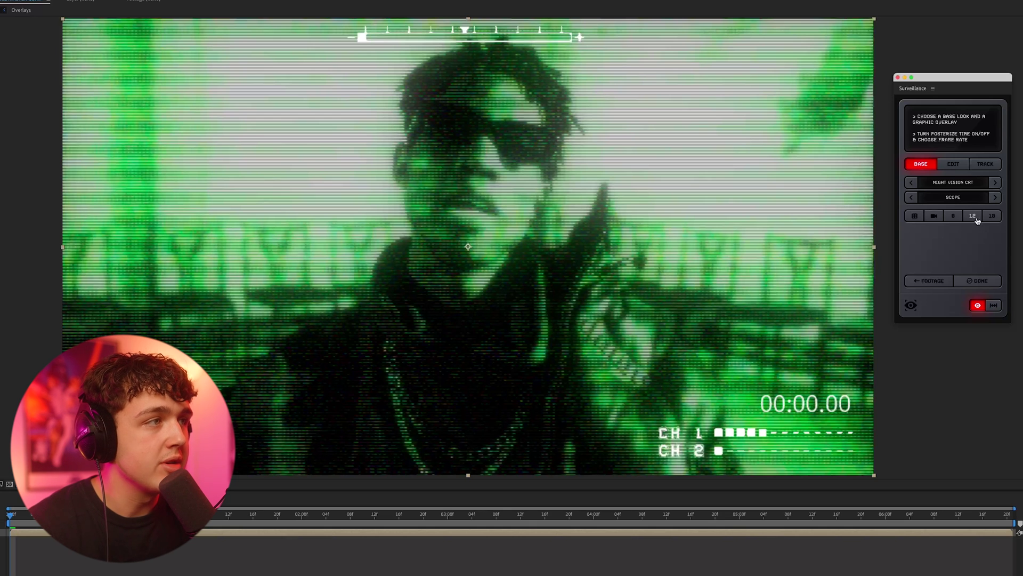
left_click(34, 522)
key("space")
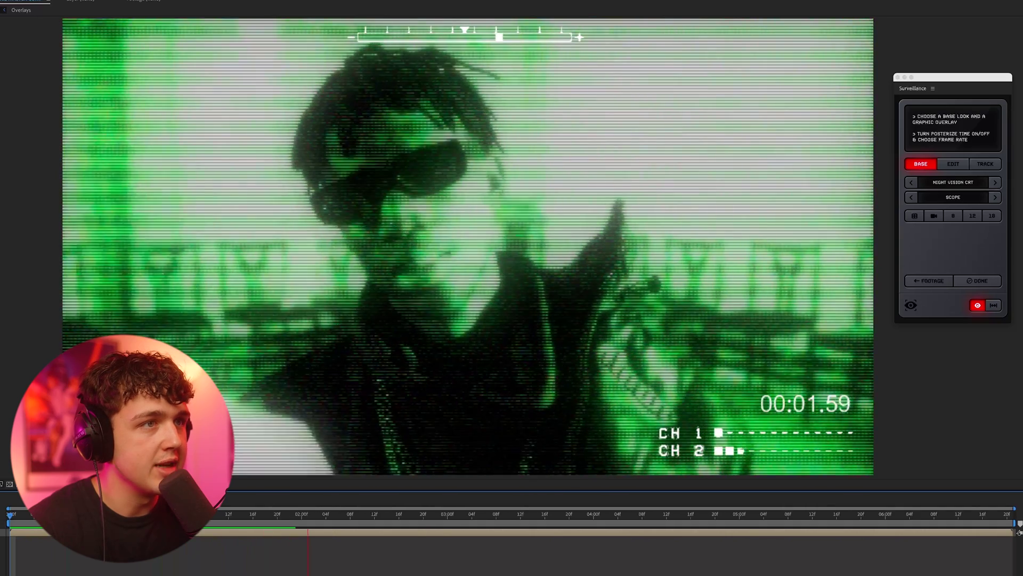
key("space")
Step: Try posterize time at 12, 8 and 18 fps, then turn posterize off
left_click(975, 216)
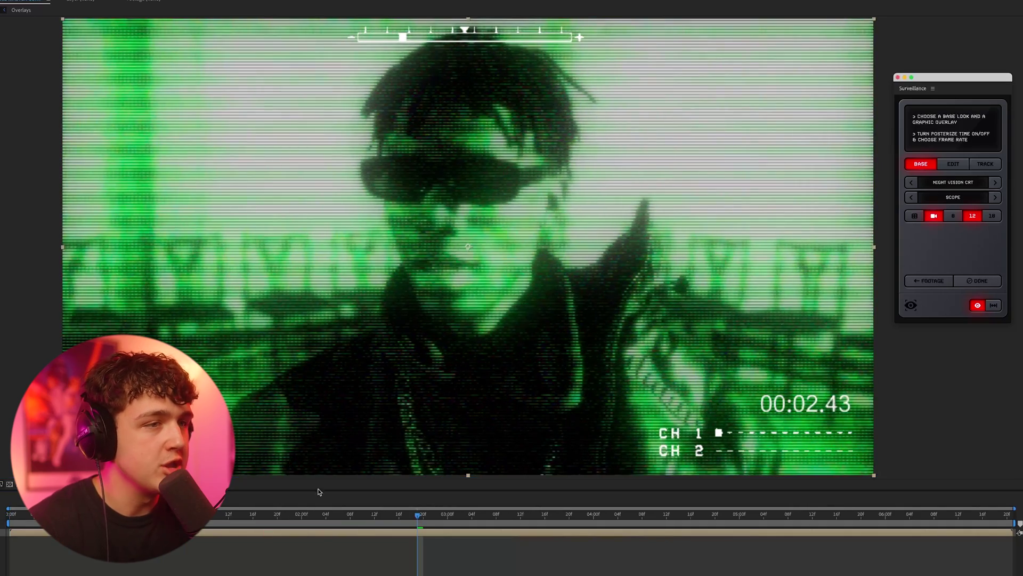
key("Home")
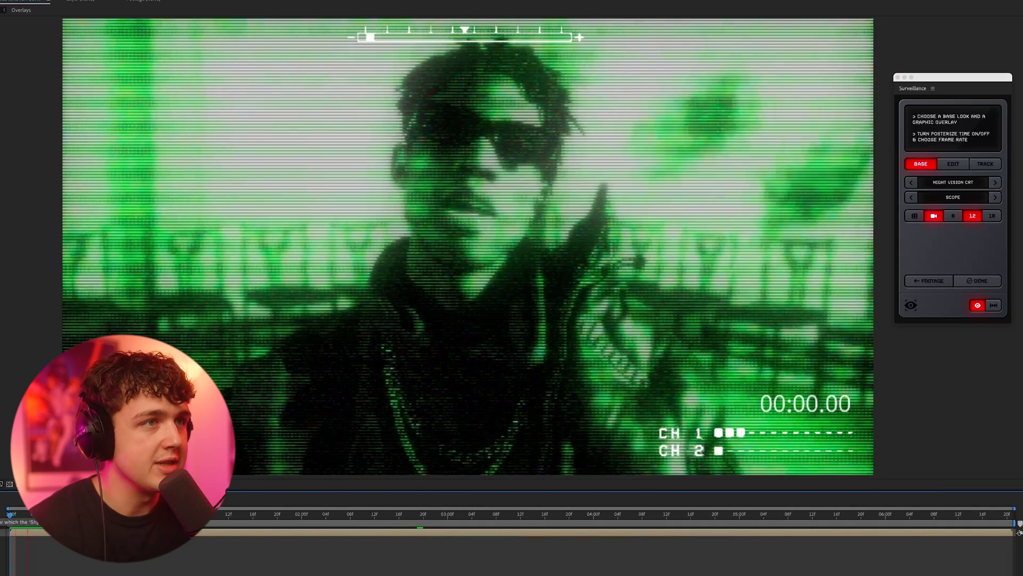
key("space")
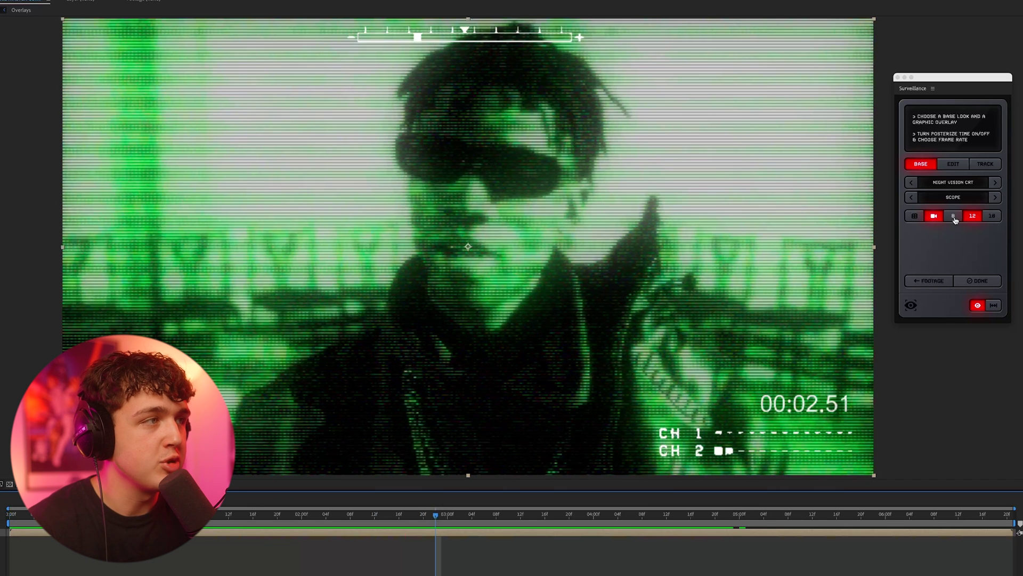
left_click(955, 219)
left_click(993, 217)
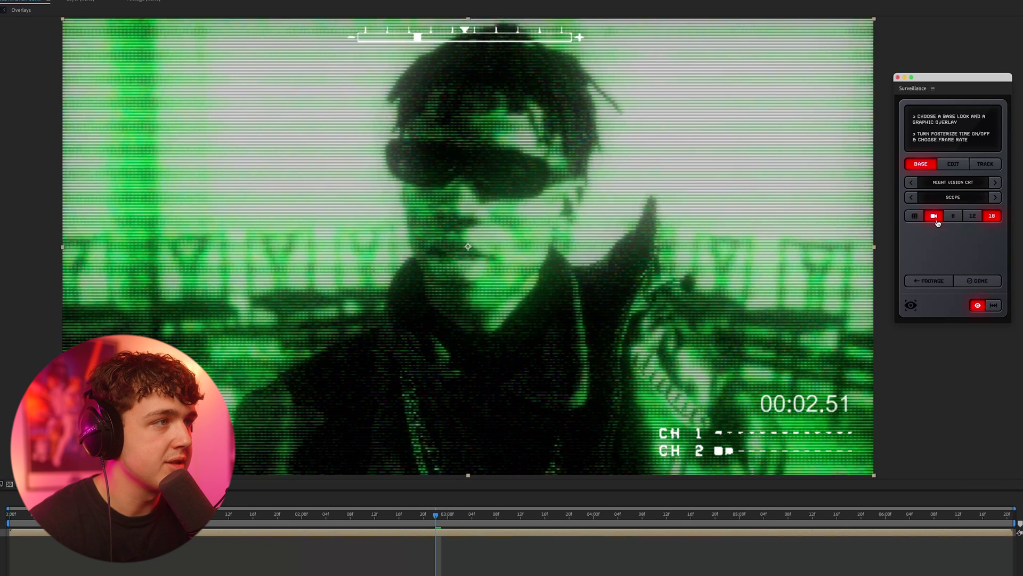
left_click(933, 219)
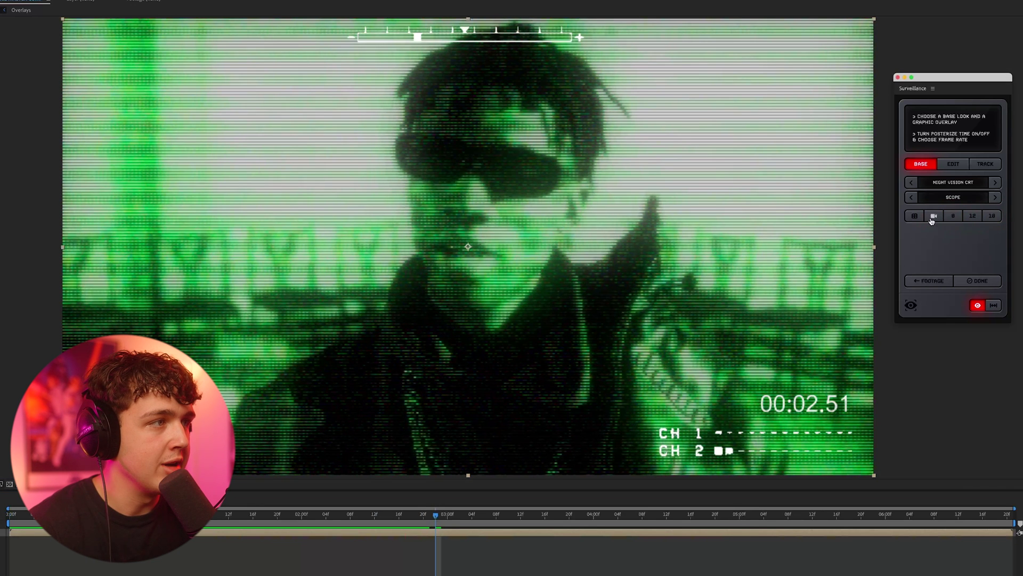
left_click(954, 164)
Step: Lower the footage quality, turn glitch on at a low amount, and preview from the start
mouse_move(966, 183)
left_mouse_down()
mouse_move(991, 183)
mouse_move(954, 182)
mouse_move(997, 184)
mouse_move(934, 183)
mouse_move(990, 200)
mouse_move(977, 195)
left_mouse_up()
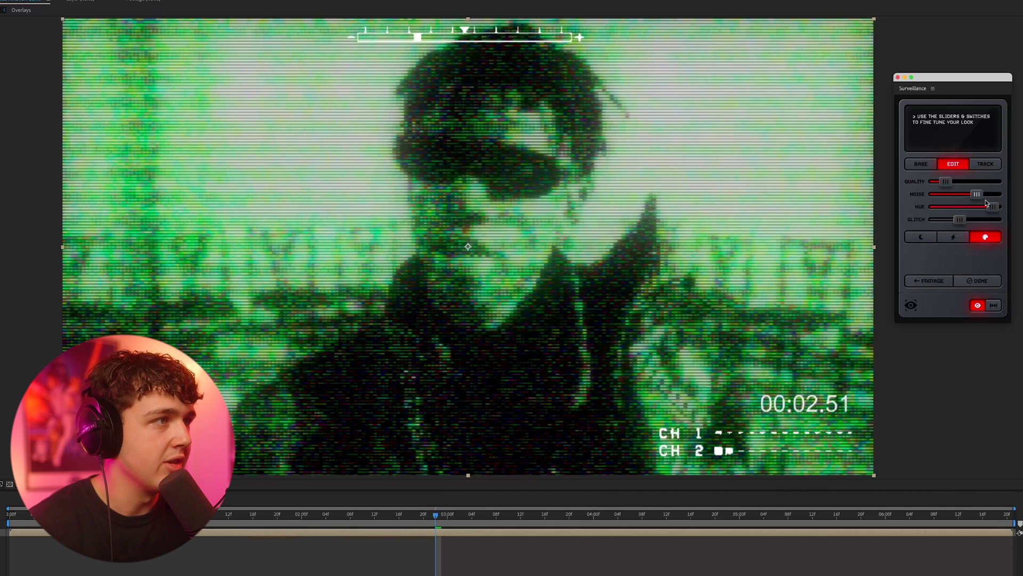
left_click(959, 238)
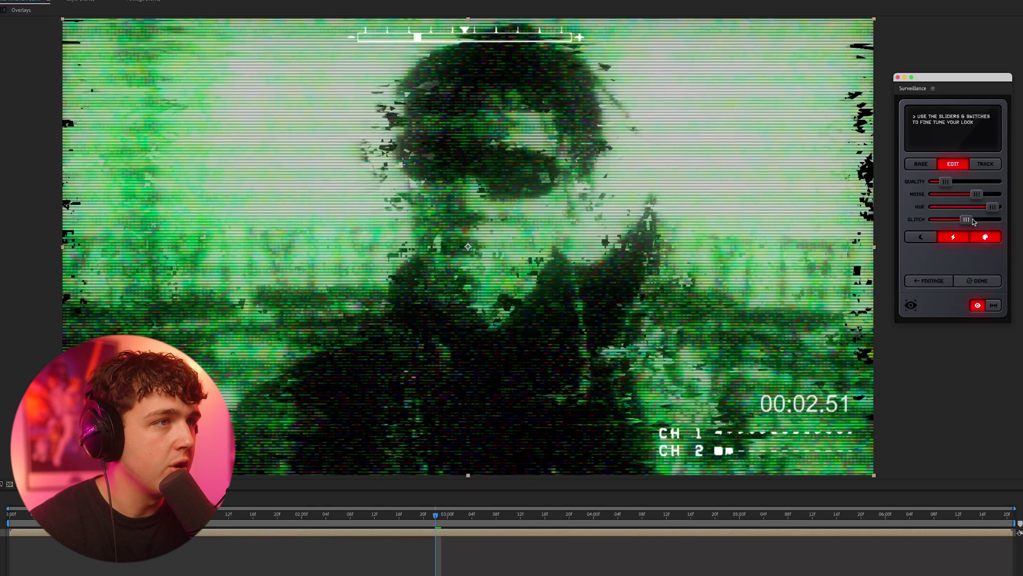
left_click_drag(969, 222, 943, 220)
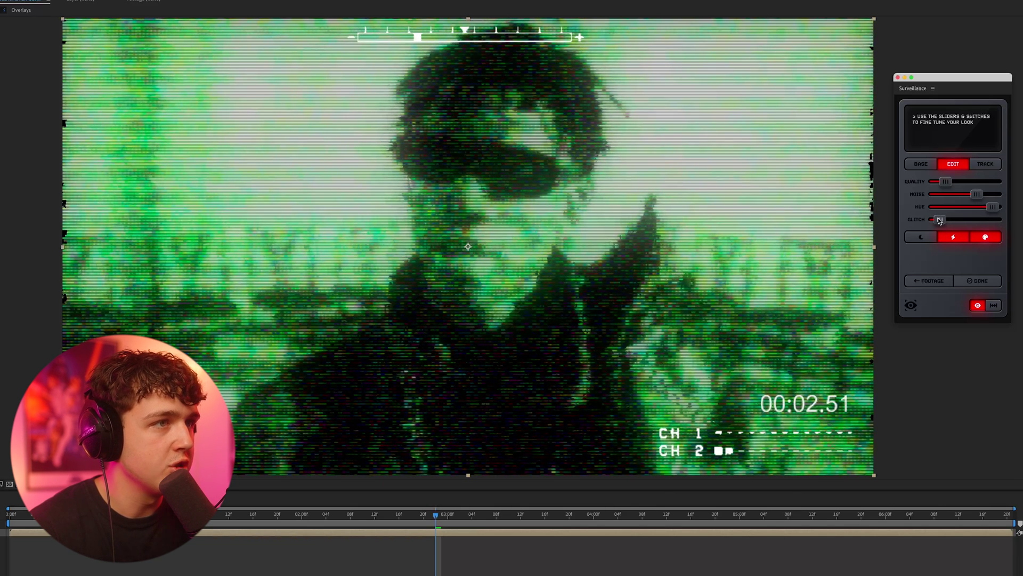
key("Home")
left_click(367, 515)
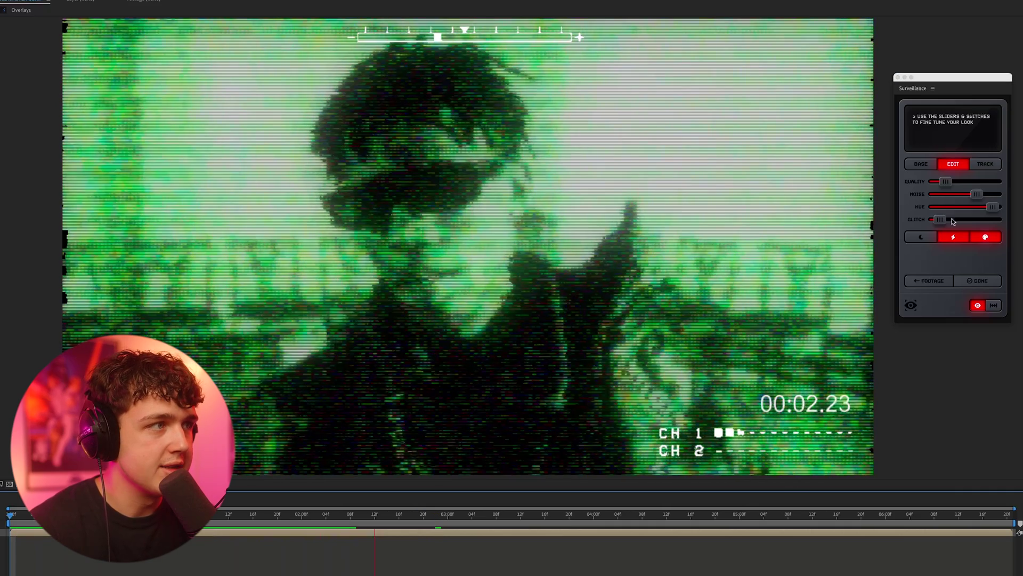
left_click_drag(941, 219, 949, 220)
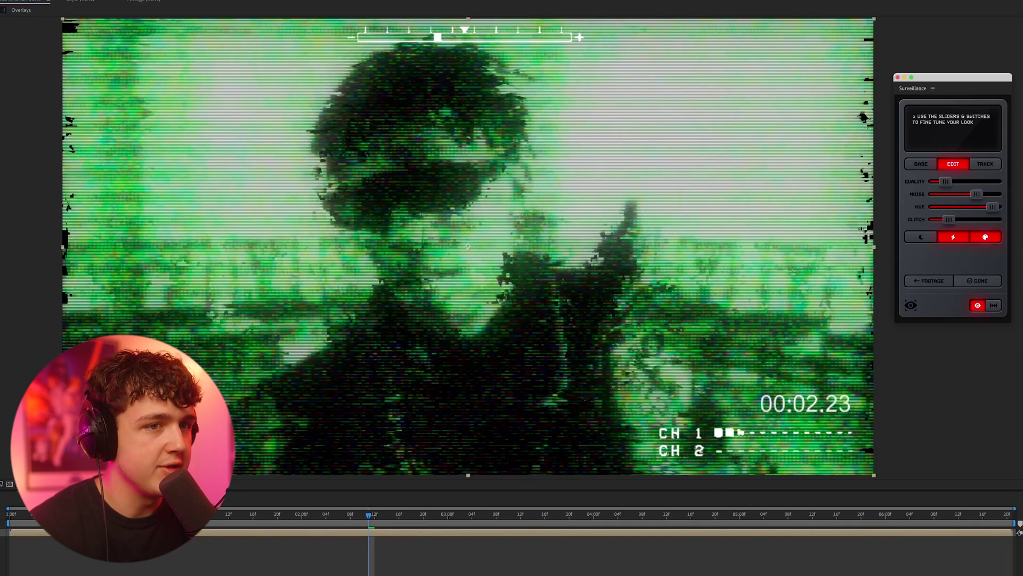
key("Home")
key("space")
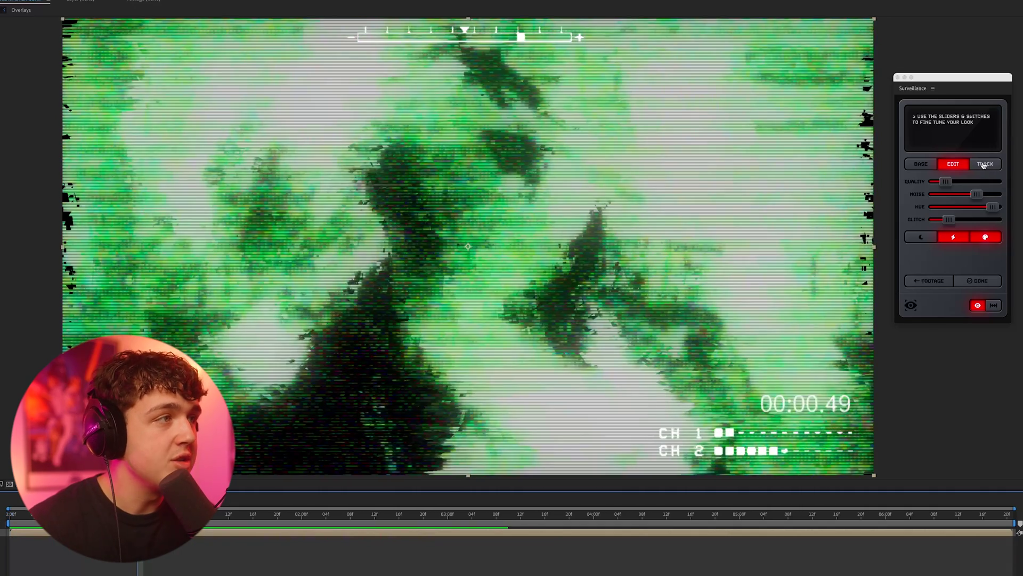
Step: Add face and body trackers and switch the glitch lightning toggle off
left_click(984, 164)
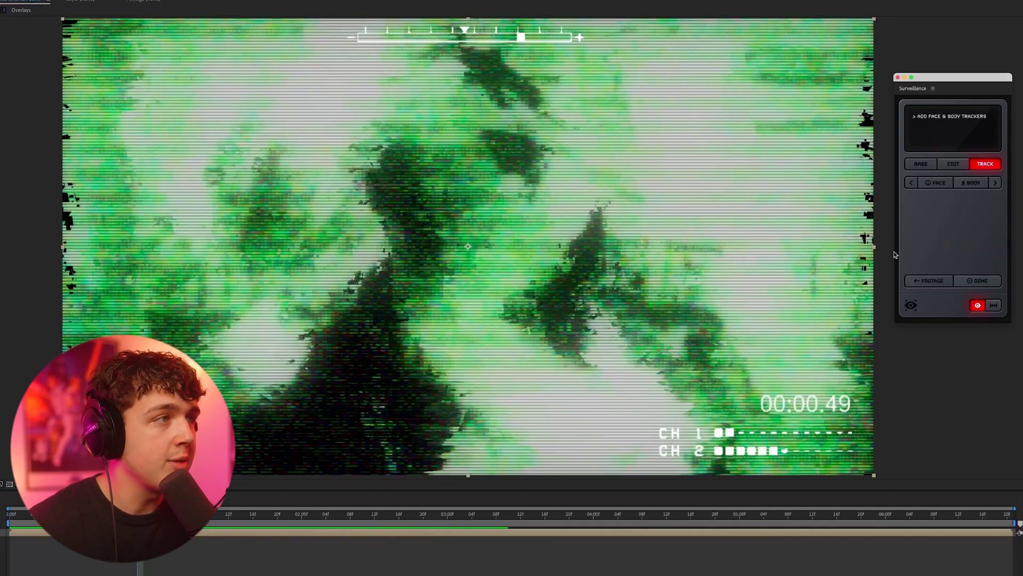
left_click(934, 183)
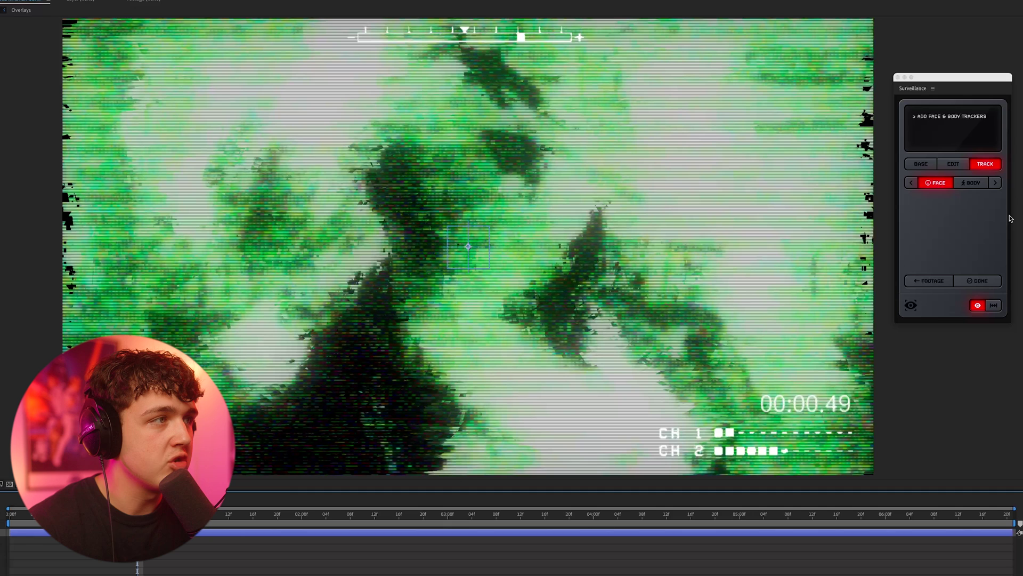
left_click(971, 182)
left_click(953, 164)
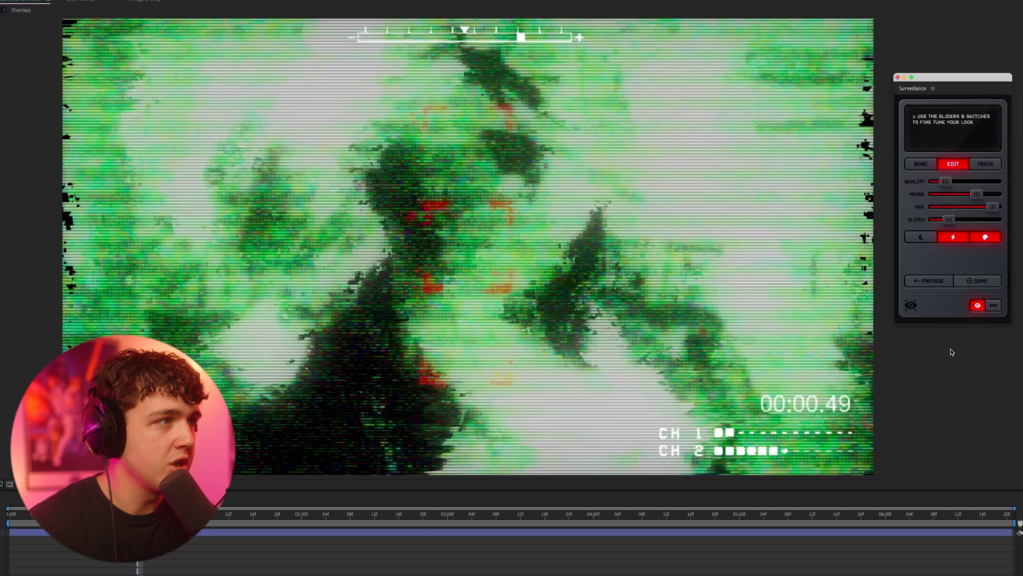
left_click(952, 238)
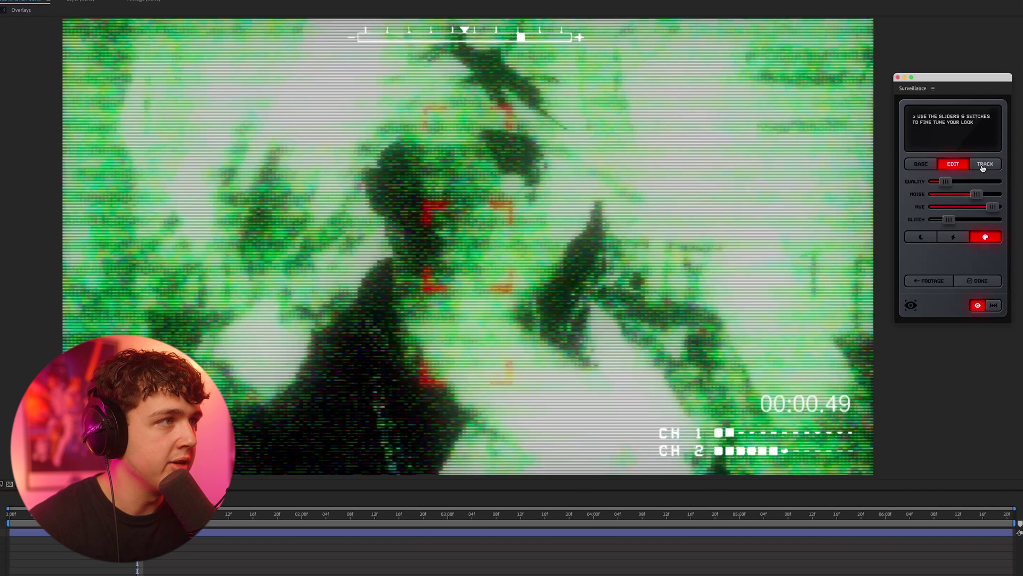
left_click(983, 165)
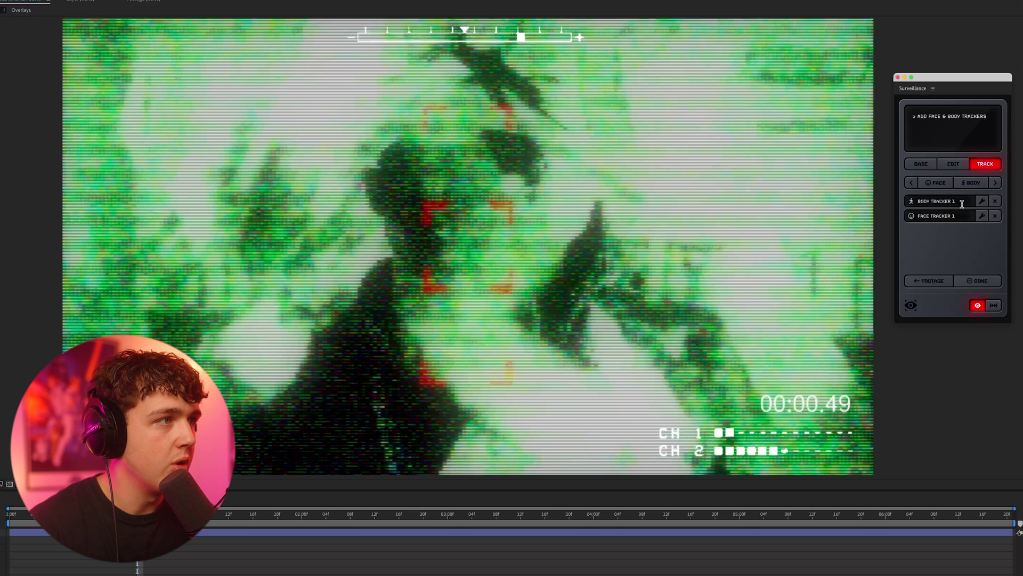
Step: Style Face Tracker 1 as a plain Full box and shift its hue slightly
left_click(979, 216)
left_click(995, 184)
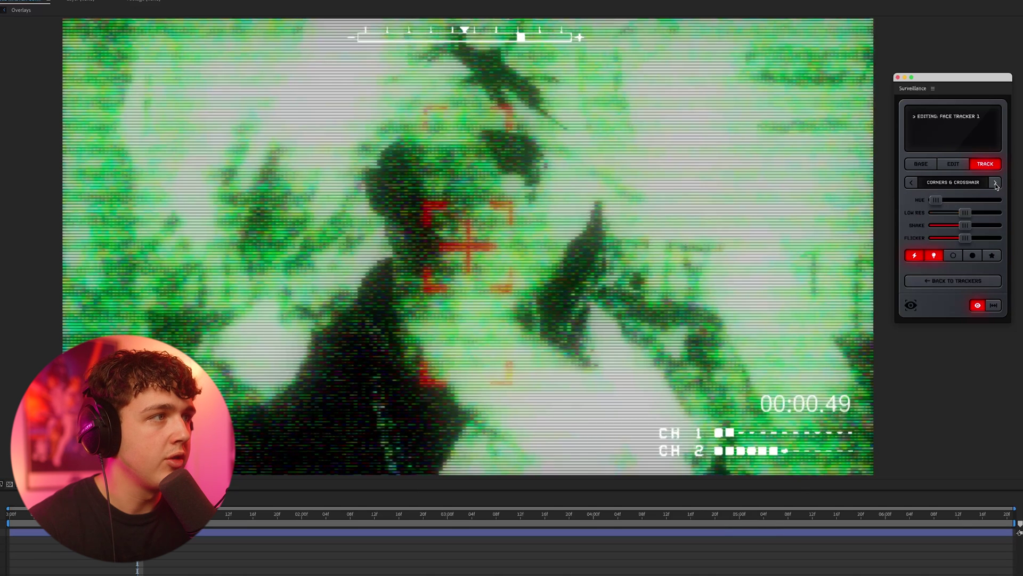
left_click(995, 183)
left_click(995, 183)
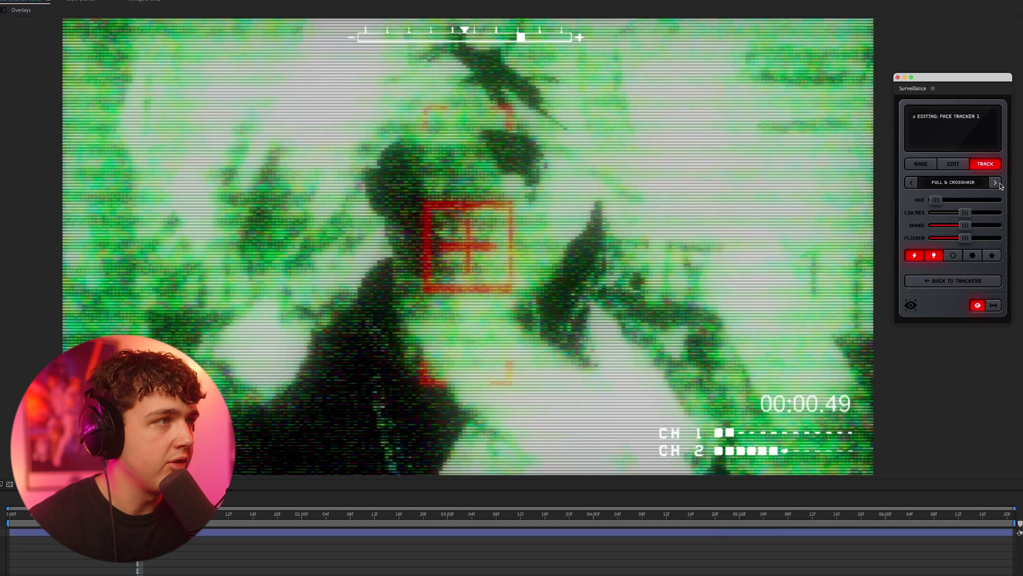
left_click(913, 183)
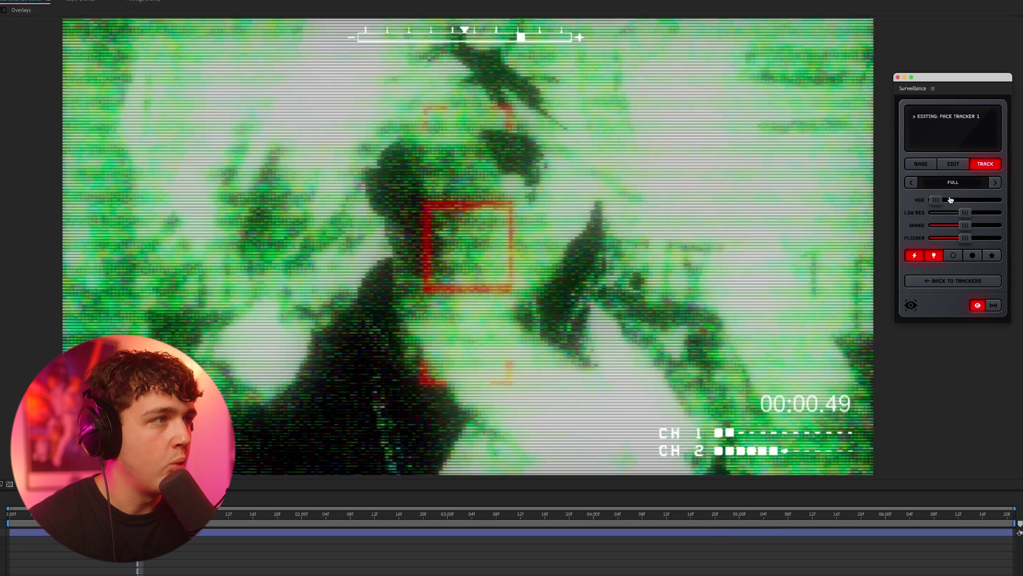
mouse_move(937, 200)
left_mouse_down()
mouse_move(983, 201)
mouse_move(938, 201)
left_mouse_up()
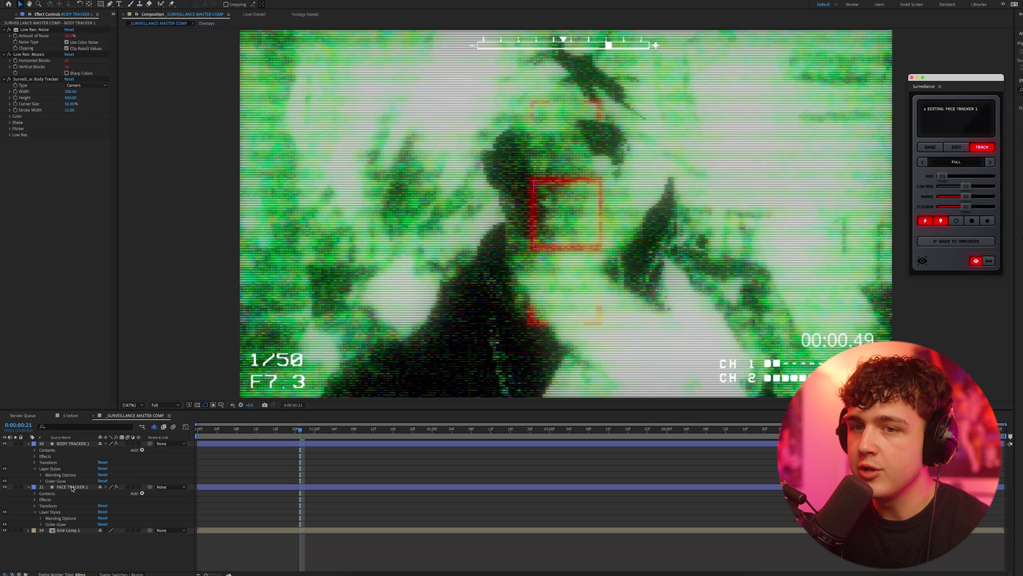
Step: Resize Face Tracker 1 to 500×500 with a 26.50 stroke and move it over the head
left_click(74, 487)
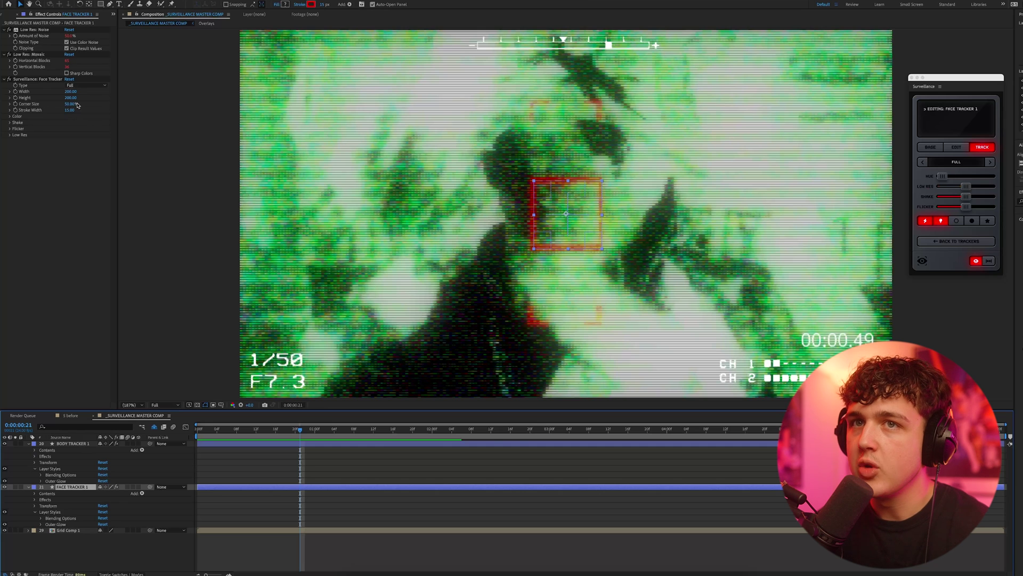
mouse_move(71, 91)
left_mouse_down()
mouse_move(104, 91)
mouse_move(80, 97)
left_mouse_up()
left_click_drag(71, 109, 133, 115)
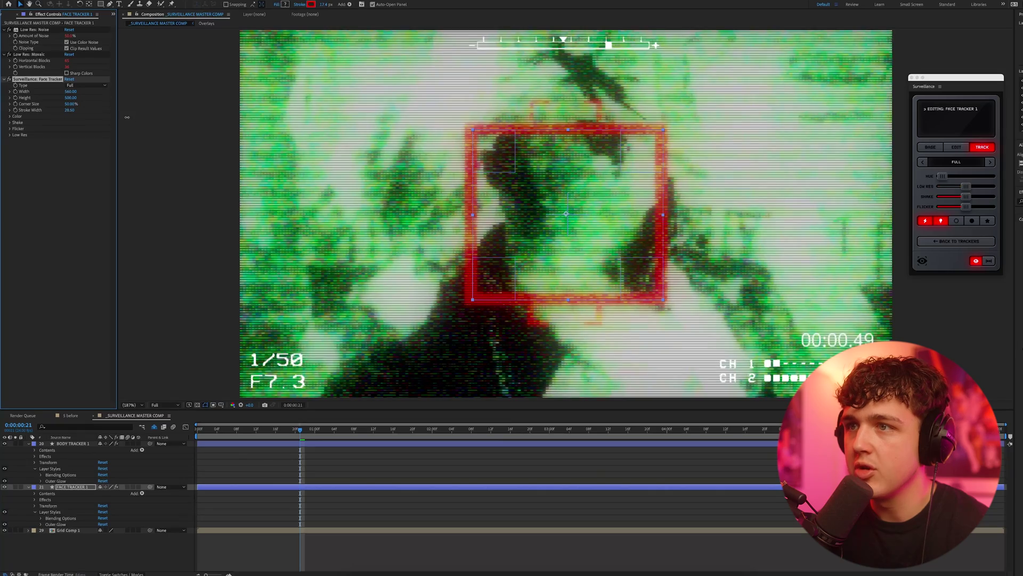
mouse_move(527, 280)
left_mouse_down()
mouse_move(558, 204)
mouse_move(518, 220)
left_mouse_up()
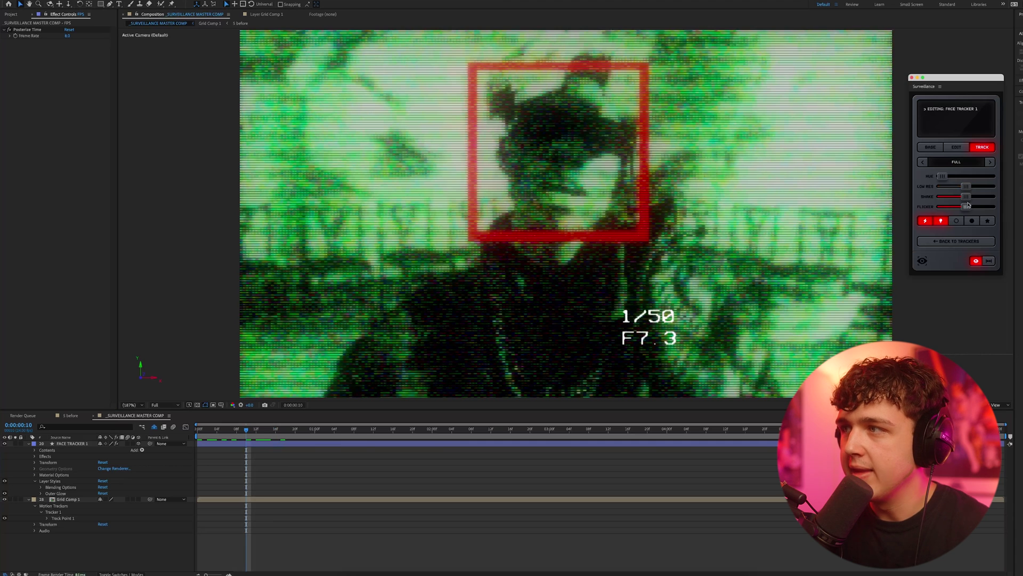
Step: Raise the face box's shake and flicker, then play and stop a preview
left_click_drag(974, 196, 985, 197)
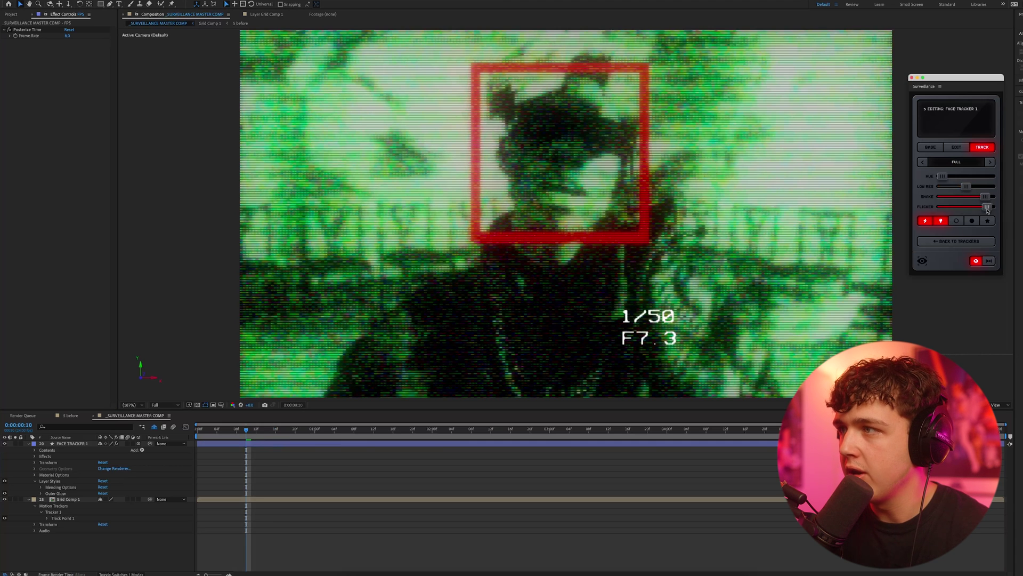
key("space")
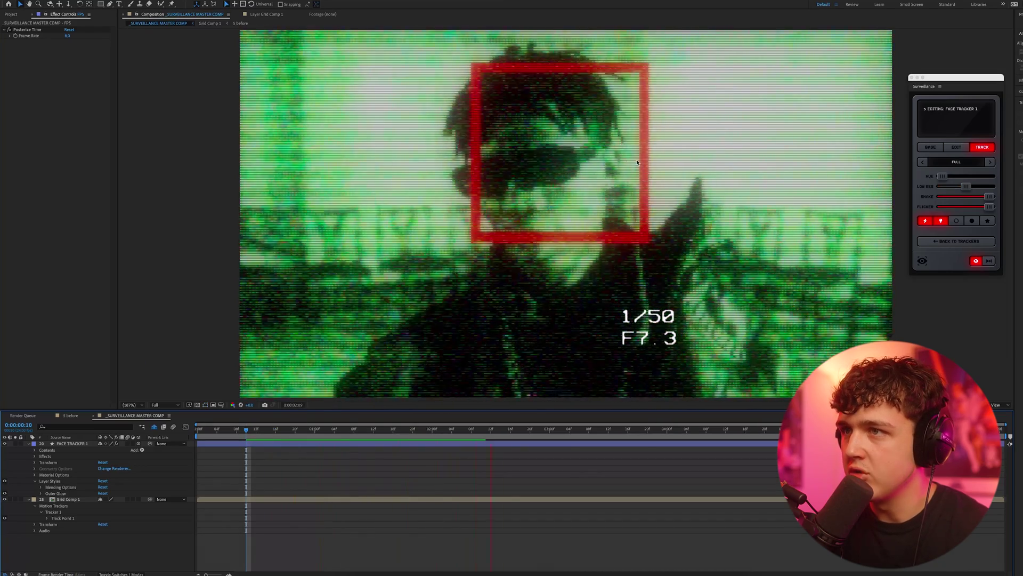
key("space")
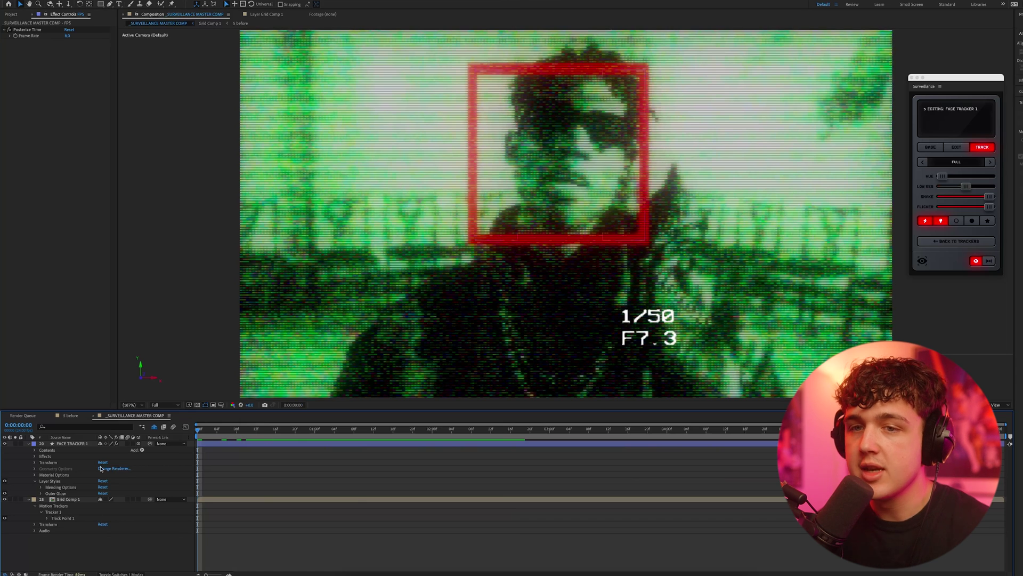
Step: Keyframe Face Tracker 1's position and scale, moving the box left onto the face at 0:00:01:16
left_click(34, 463)
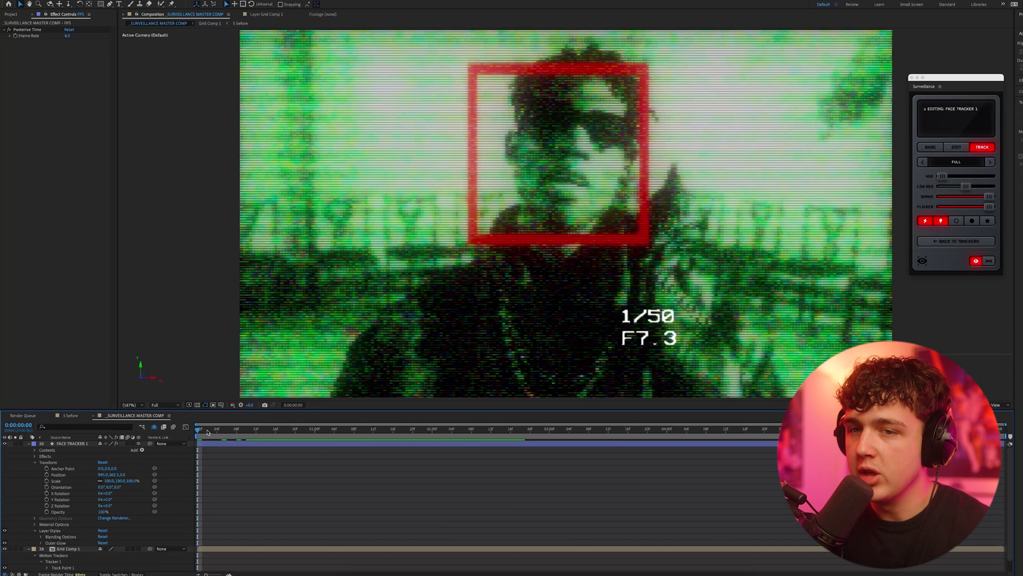
left_click(47, 481)
left_click(47, 474)
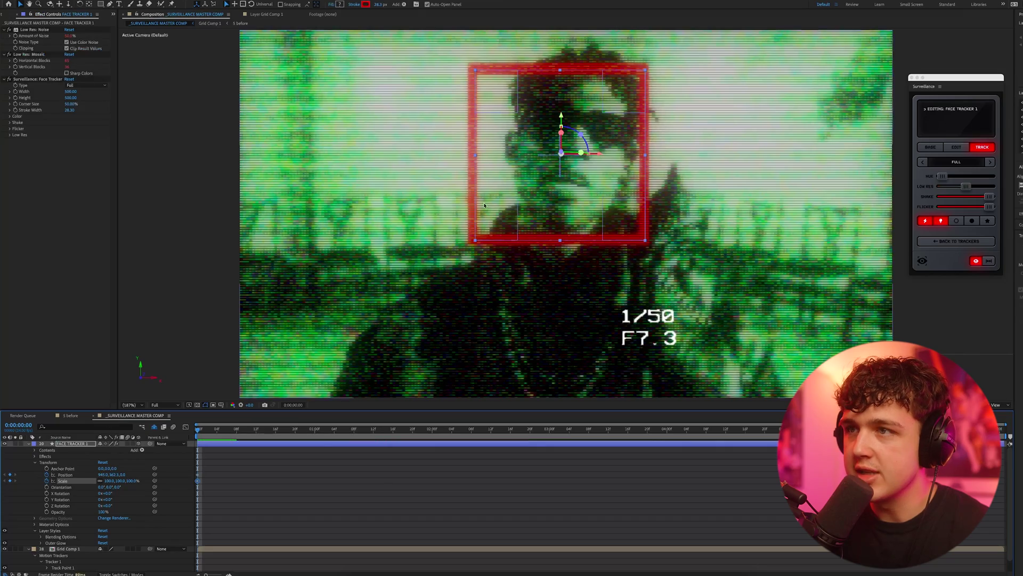
left_click(317, 434)
left_click_drag(317, 434, 393, 432)
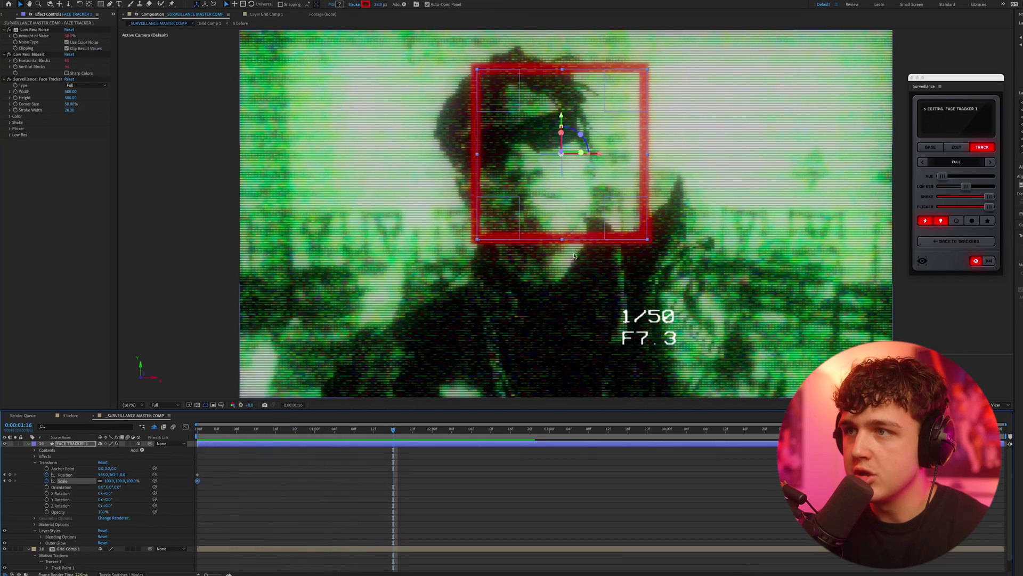
left_click_drag(574, 241, 546, 242)
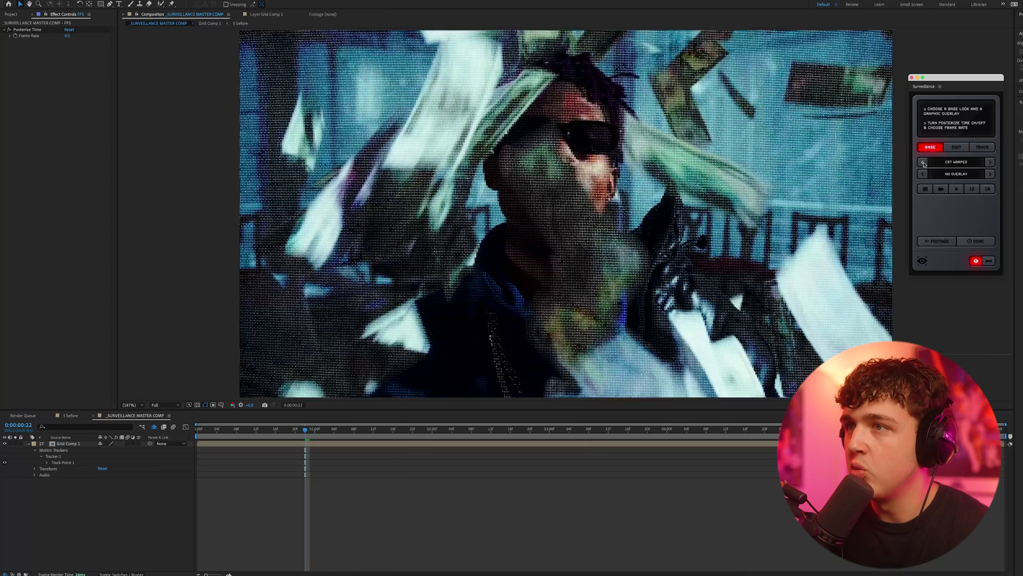
Step: Switch the base look to Thermal, shift its hue, and add a face tracker
left_click(923, 162)
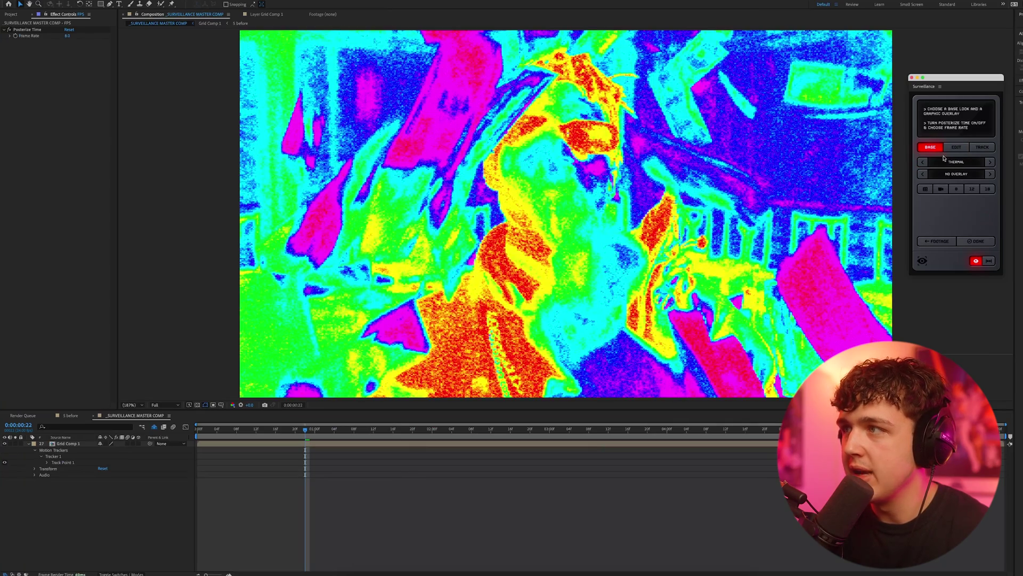
left_click(958, 150)
left_click_drag(958, 163, 973, 163)
left_click(982, 147)
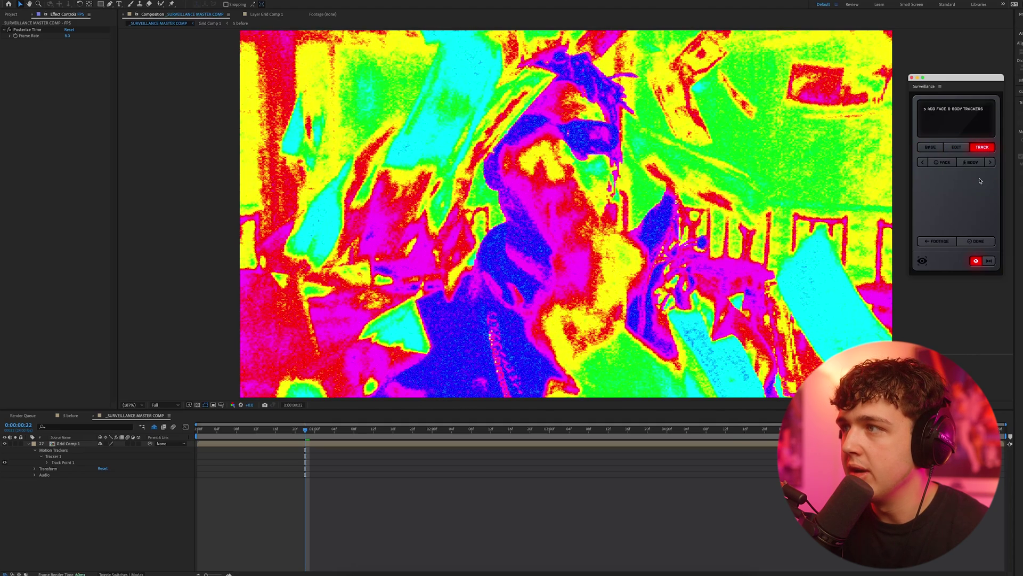
left_click(942, 163)
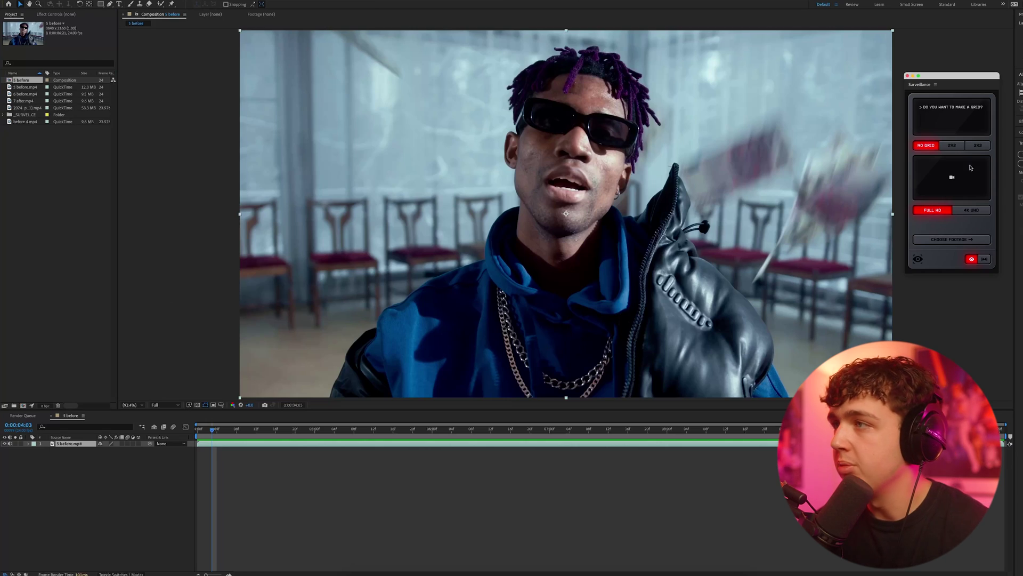
Step: Choose the 2x2 grid layout and load the next two clips into the second and third slots
left_click(951, 145)
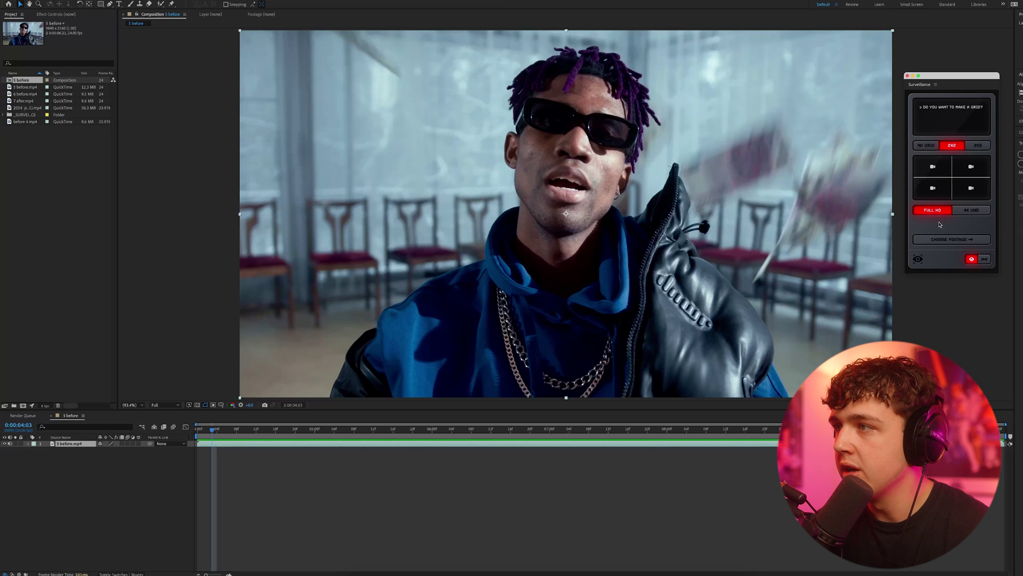
left_click(949, 240)
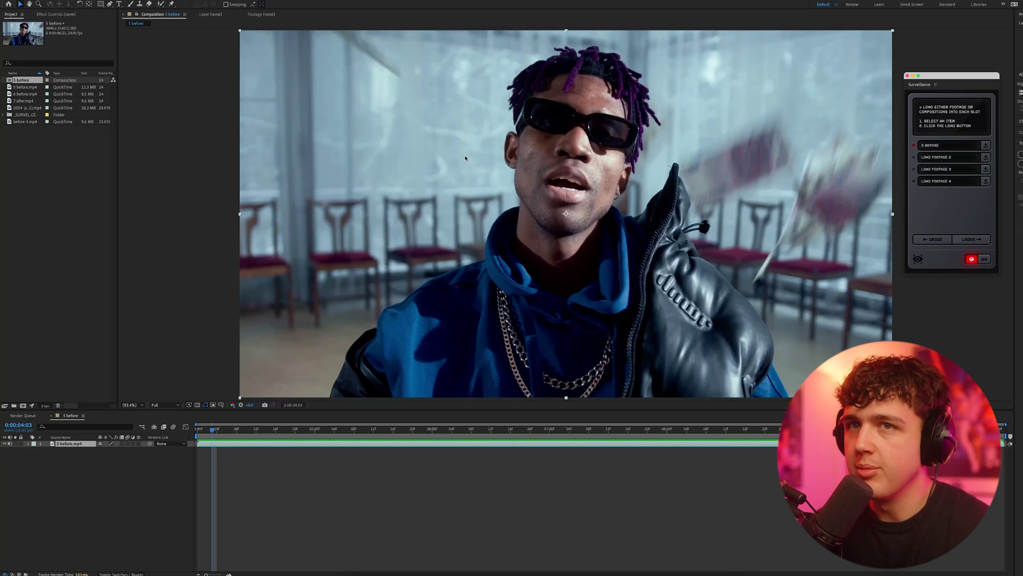
left_click(23, 94)
left_click(985, 157)
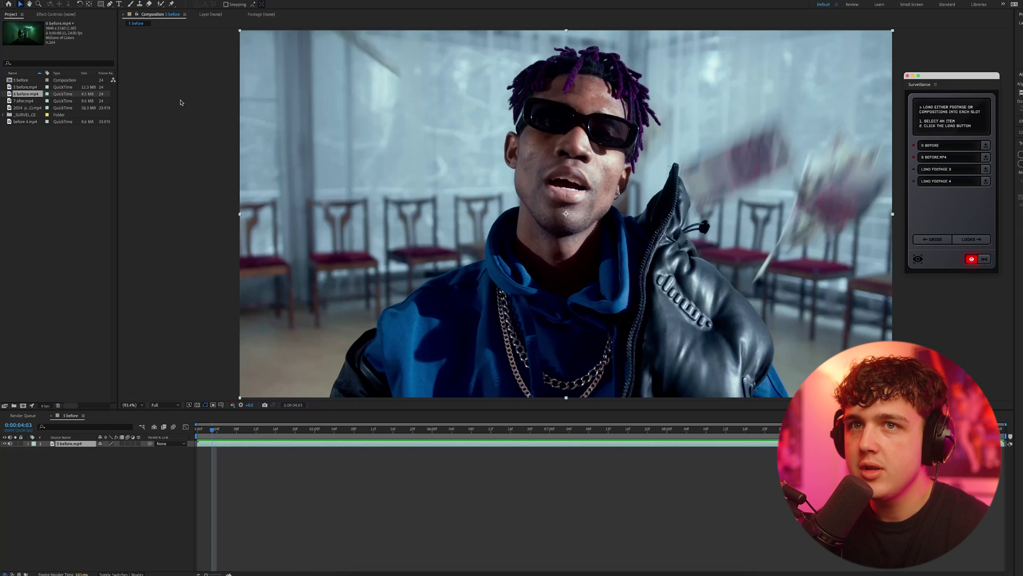
left_click(23, 100)
left_click(985, 169)
Step: Load before 4.mp4 into the fourth slot and build the Black & White Camcorder master comp
left_click(26, 122)
left_click(985, 182)
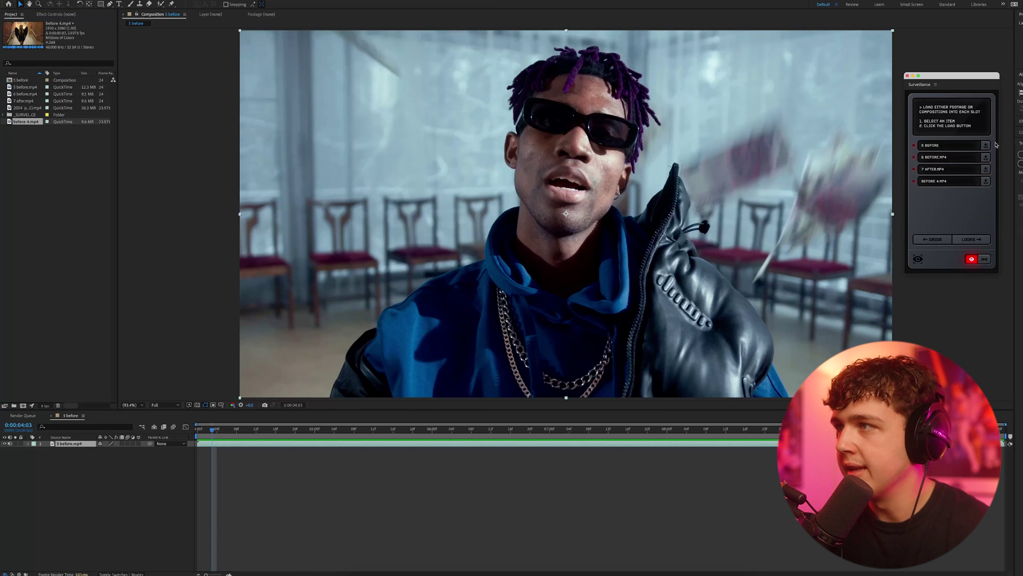
left_click(971, 239)
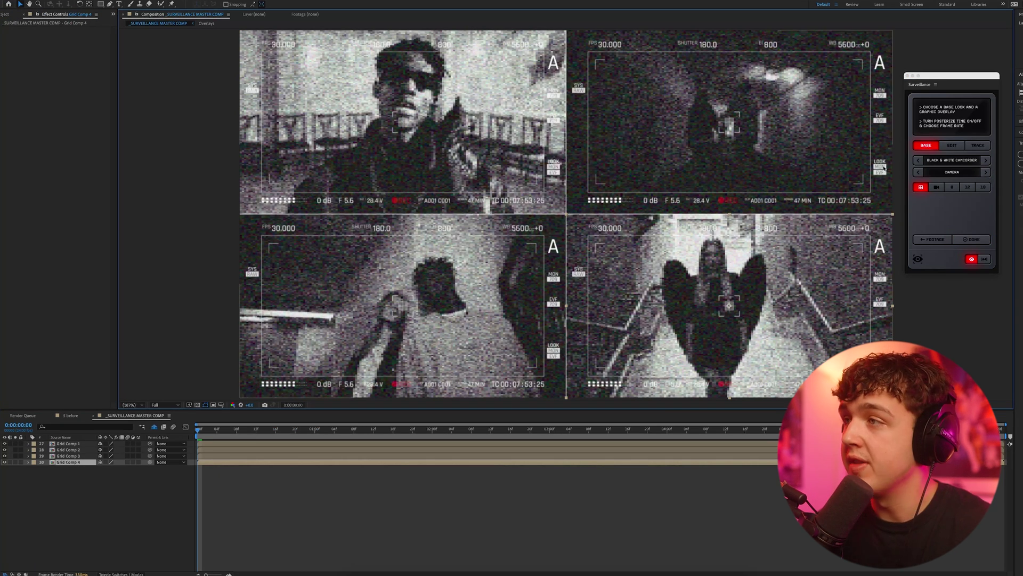
Step: Set the overlay to REC WITH BATTERY and step the base look through to the thermal style
left_click(985, 172)
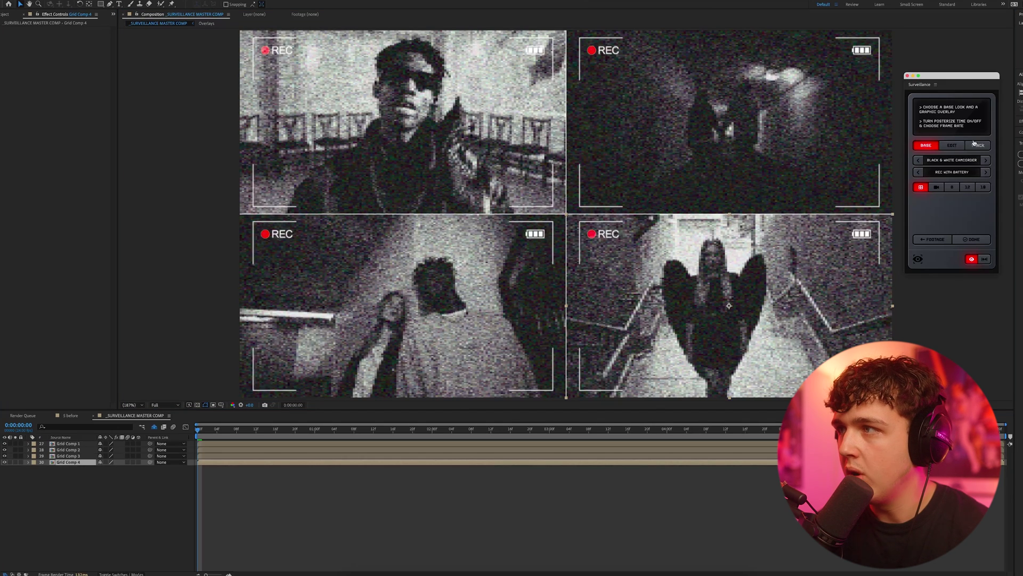
left_click(986, 159)
left_click(986, 160)
left_click(987, 160)
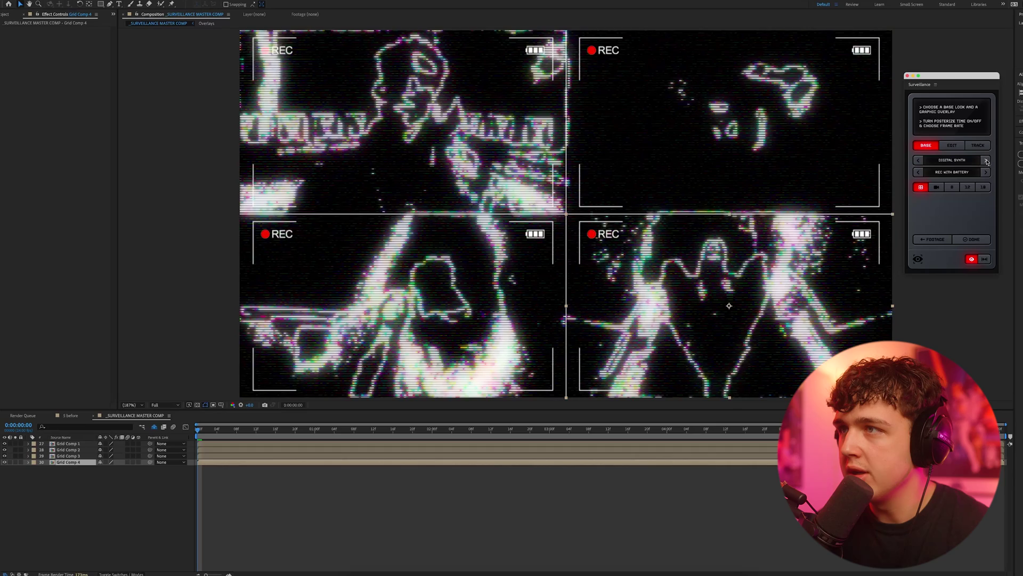
left_click(986, 160)
left_click(986, 160)
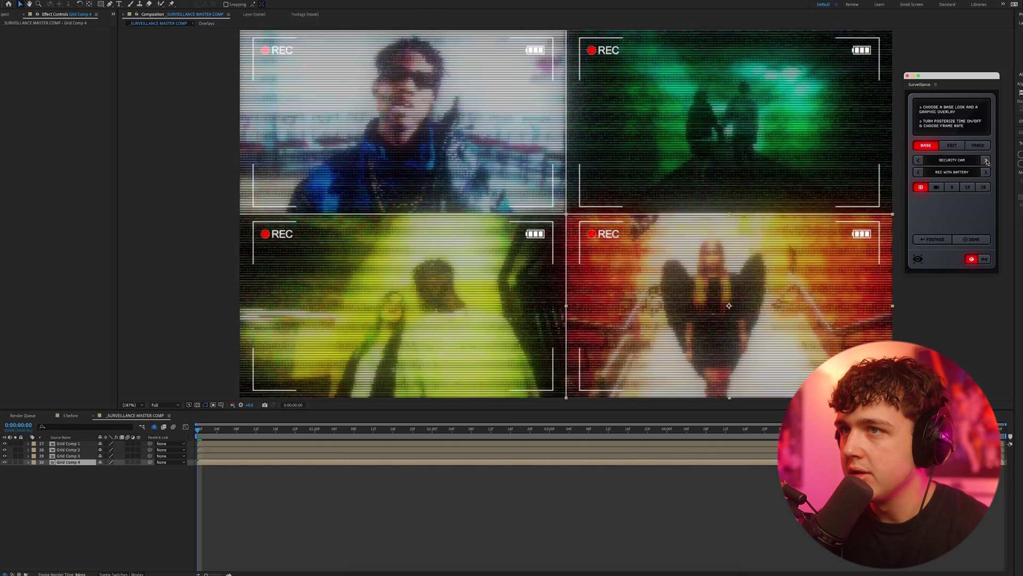
left_click(986, 161)
Step: Shift the look's hue, enable reduced glitch artefacts, leave night vision off, and add a face tracker
left_click(952, 145)
left_click_drag(944, 160, 959, 164)
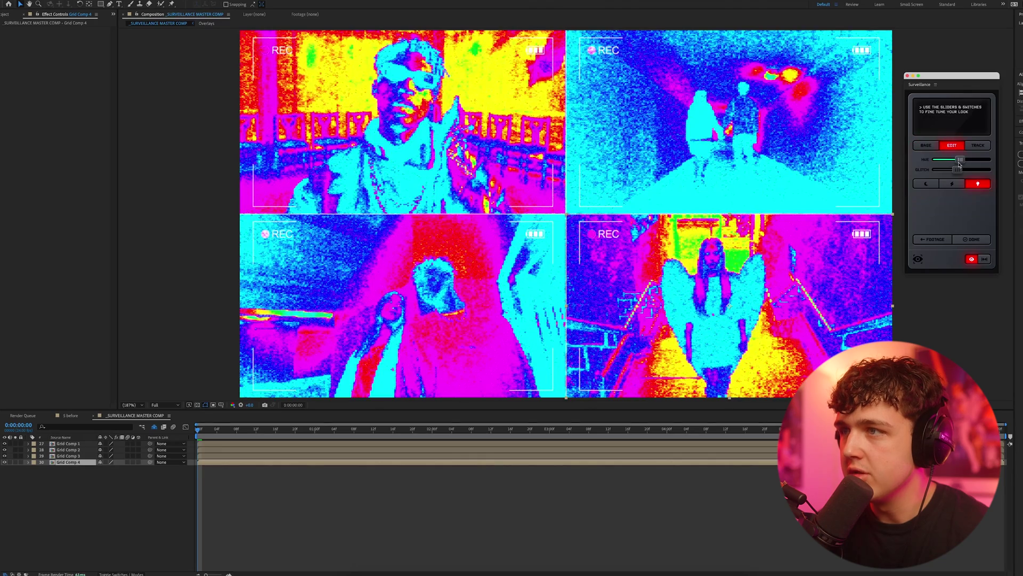
left_click(955, 186)
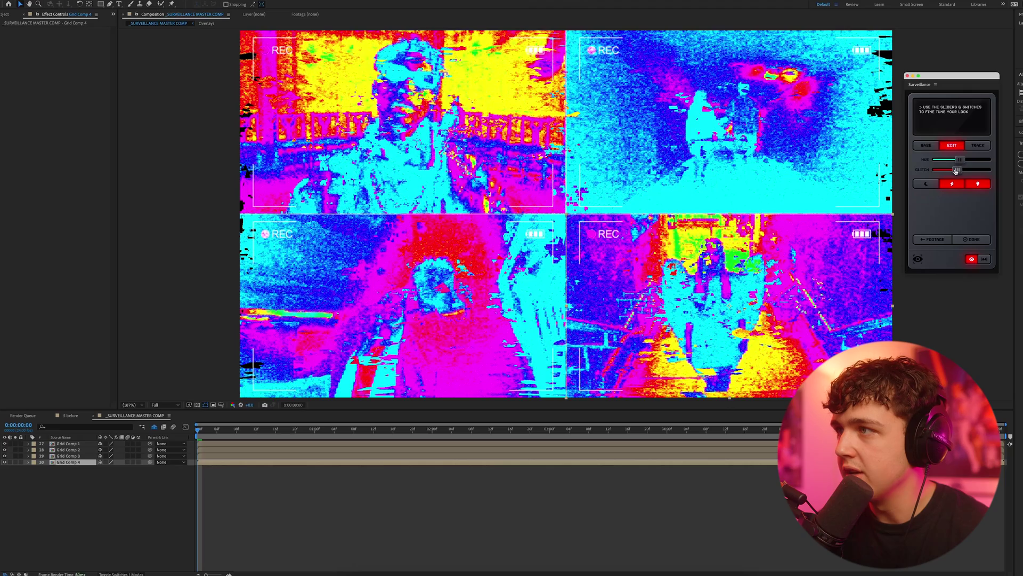
left_click_drag(956, 171, 942, 170)
left_click(927, 185)
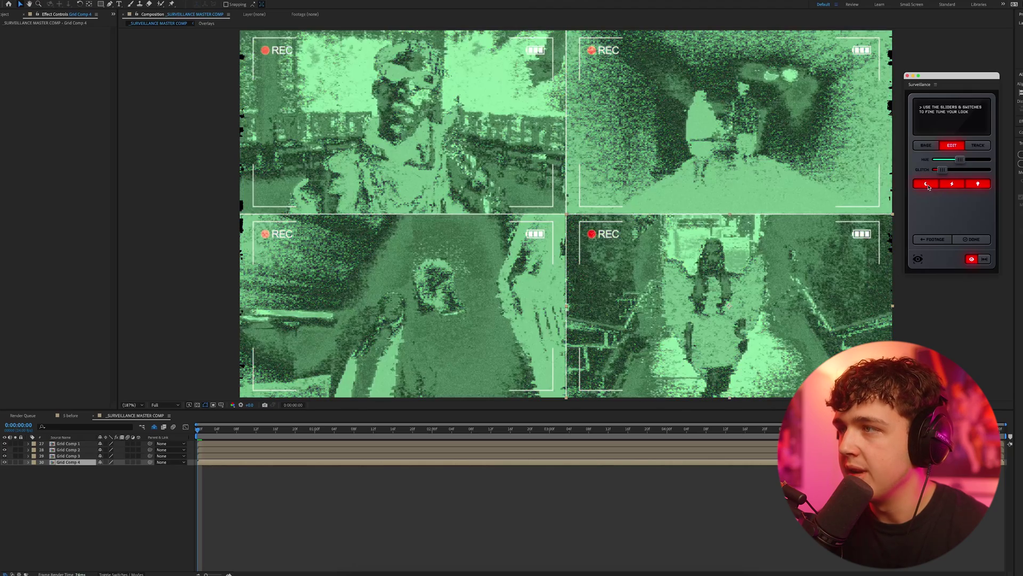
left_click(927, 184)
left_click(927, 185)
left_click(927, 185)
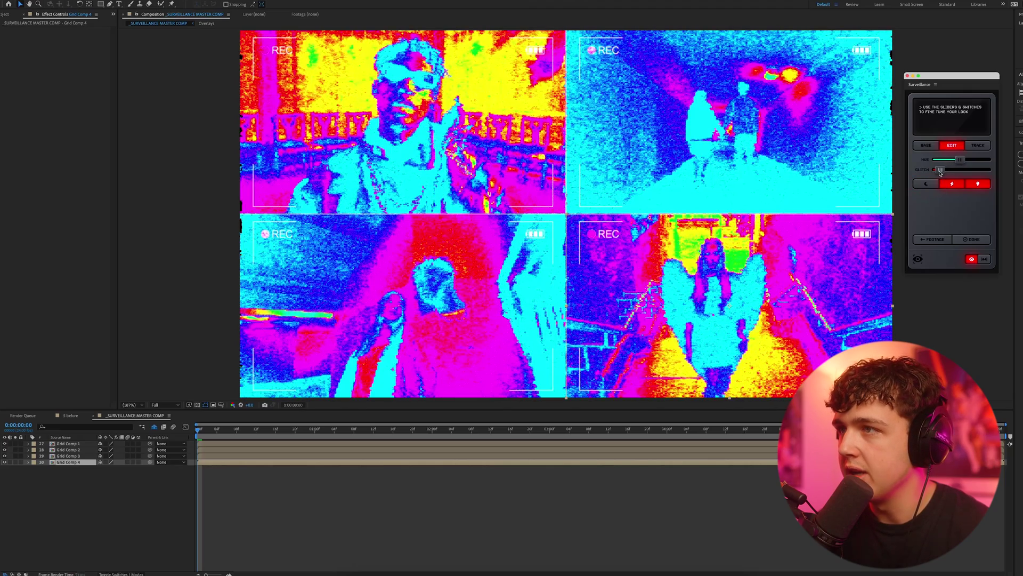
left_click(978, 146)
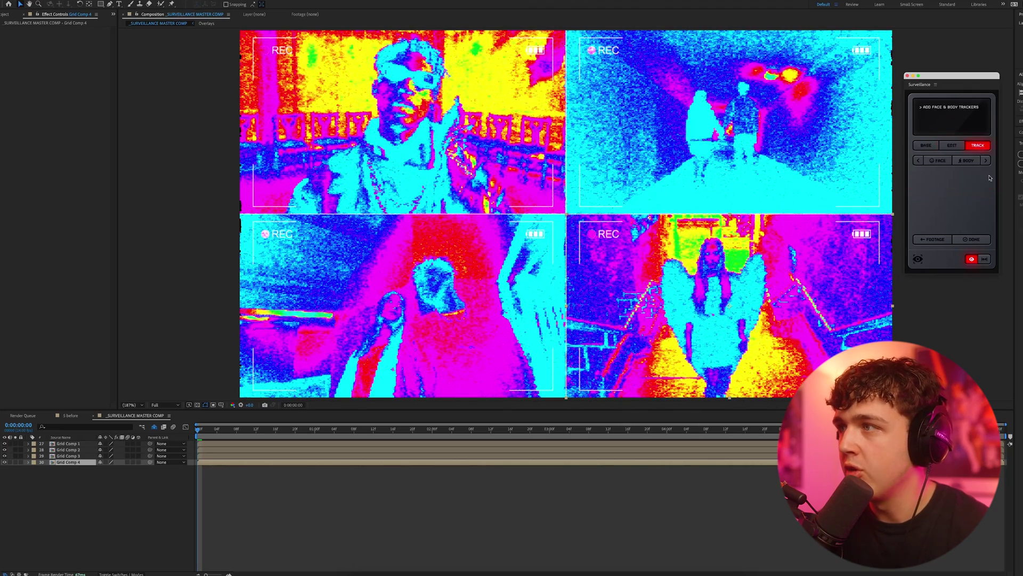
left_click(941, 160)
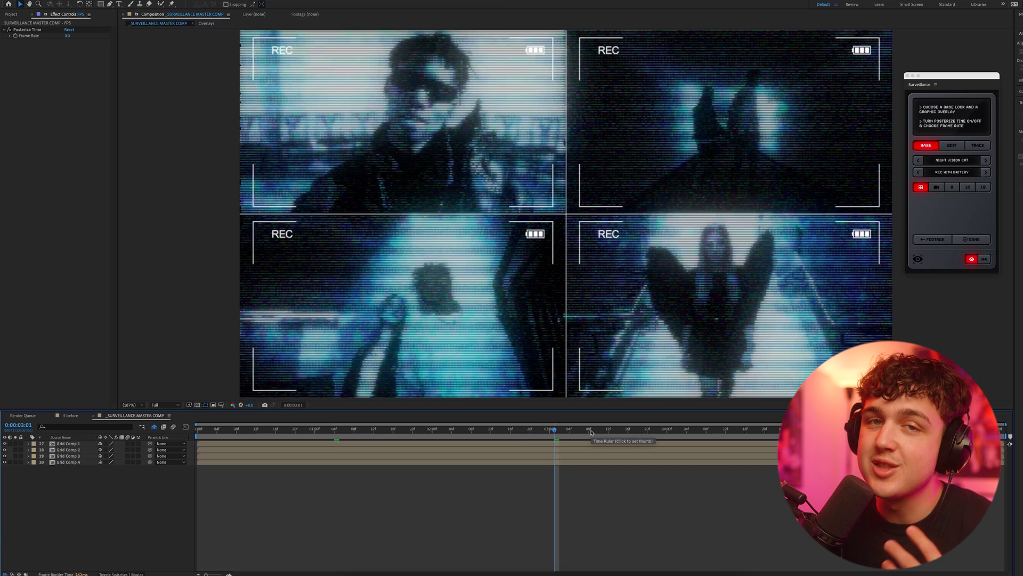
Step: Finalise the night-vision CRT grid as a composition named 'Grid' and play it back
left_click(970, 239)
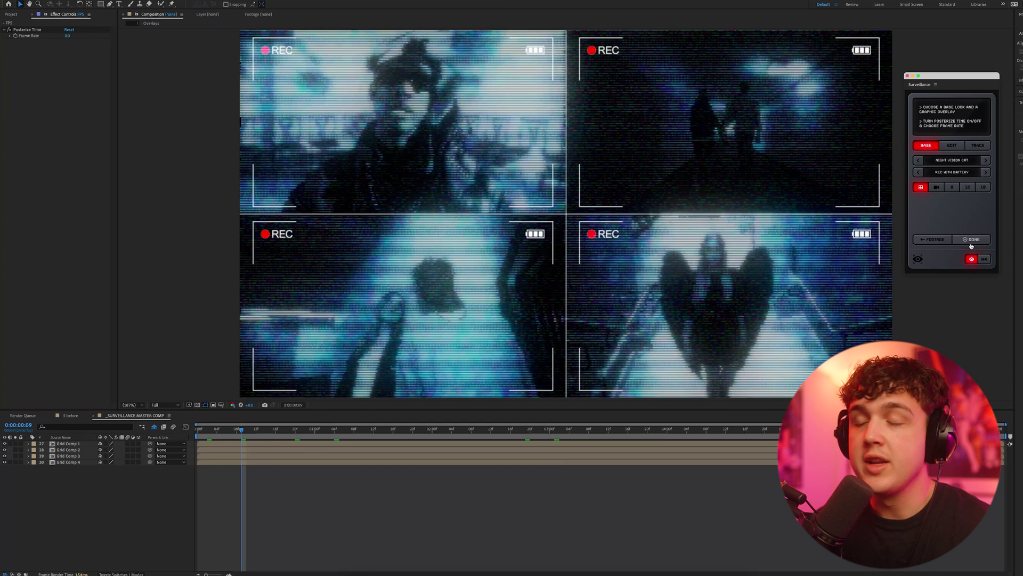
left_click(973, 240)
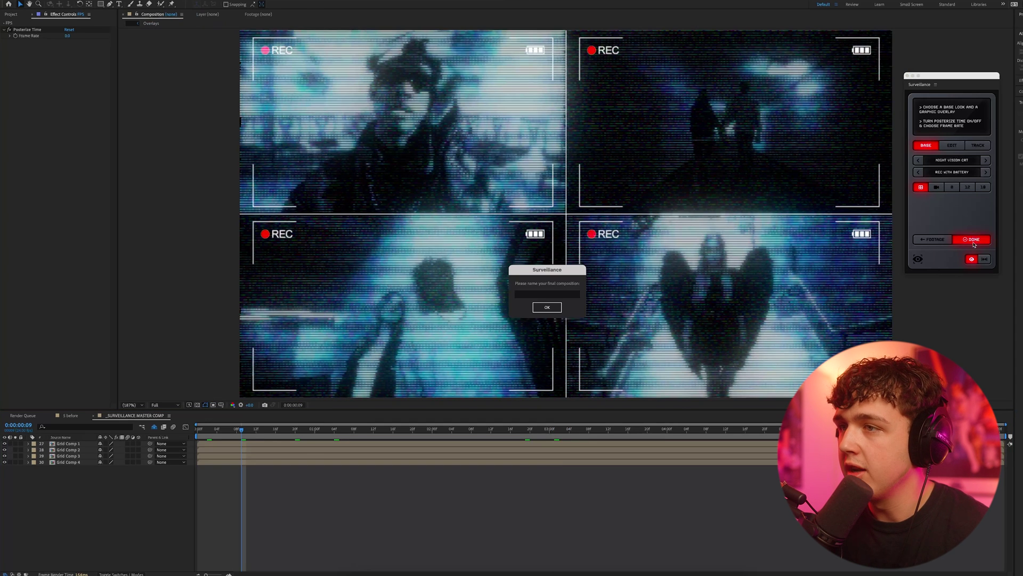
left_click(551, 295)
type("Grid")
key("Return")
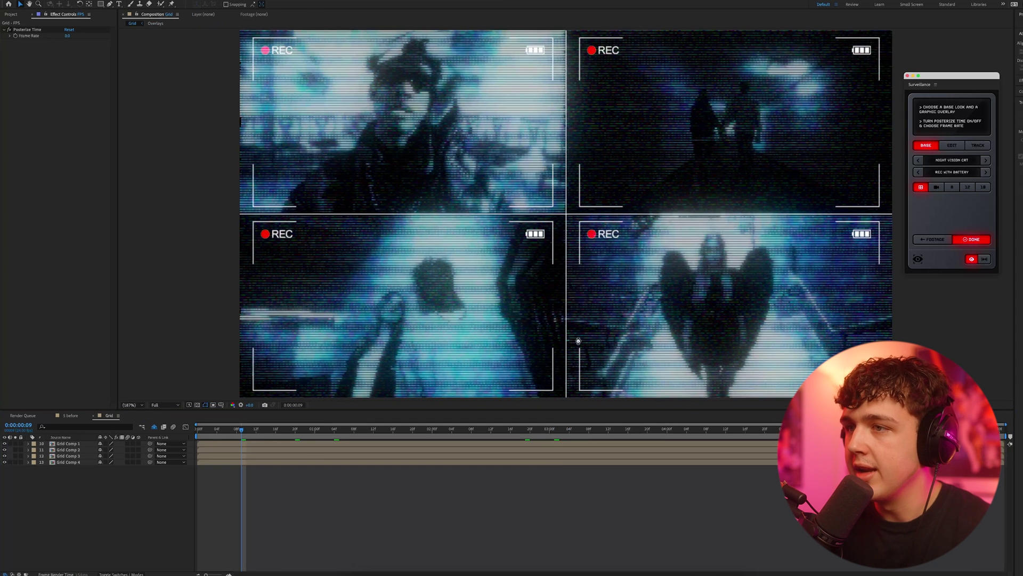
key("space")
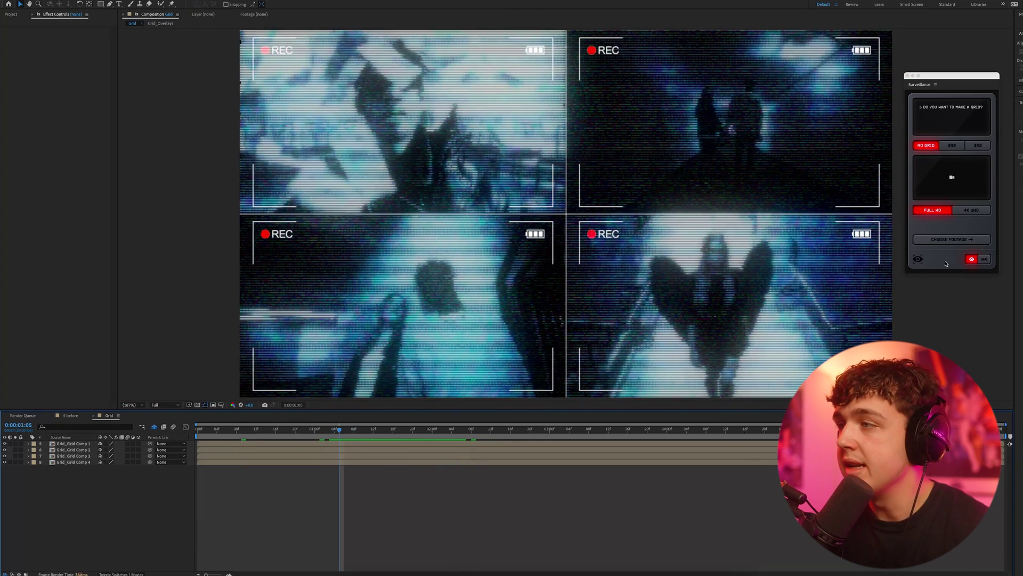
Step: Pick a CRT transition and insert it into the Grid comp at about 0:00:01:16
left_click(984, 260)
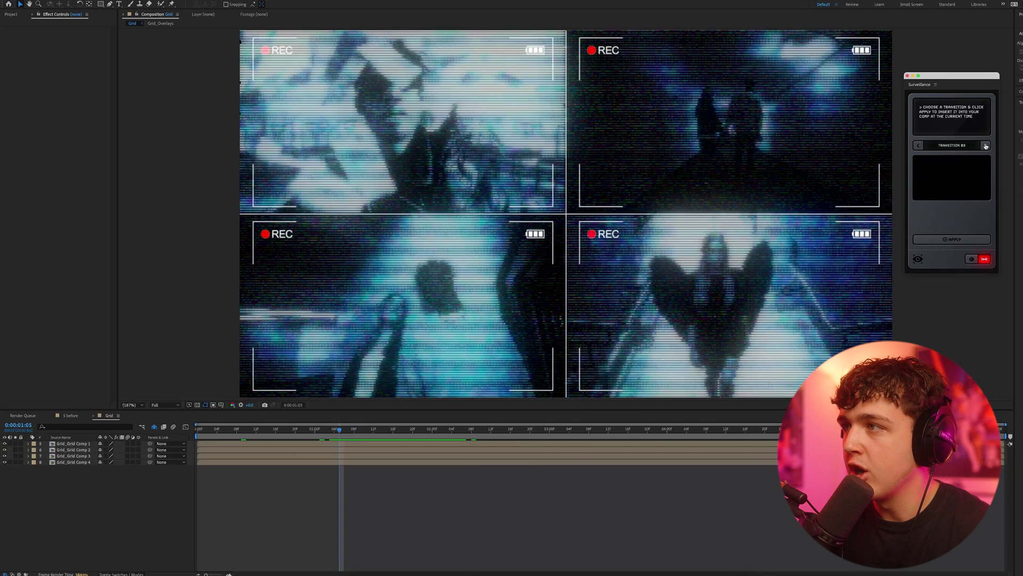
left_click(985, 146)
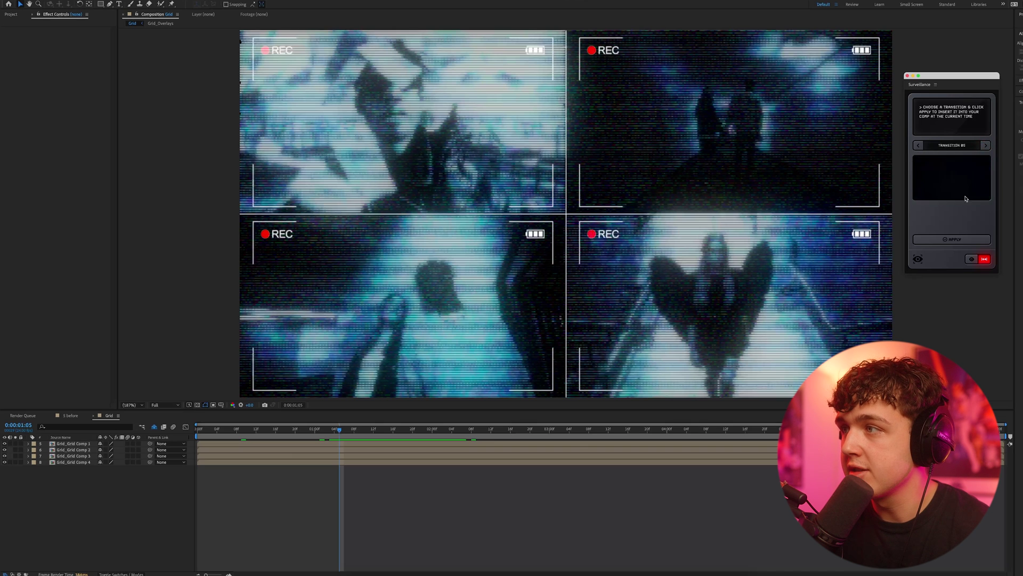
left_click(896, 232)
key("space")
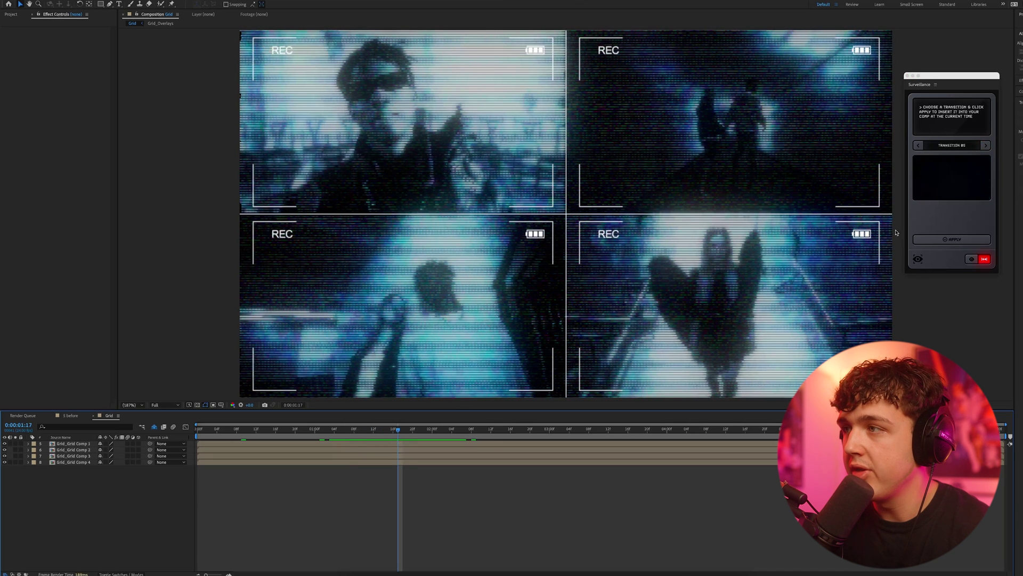
left_click(952, 239)
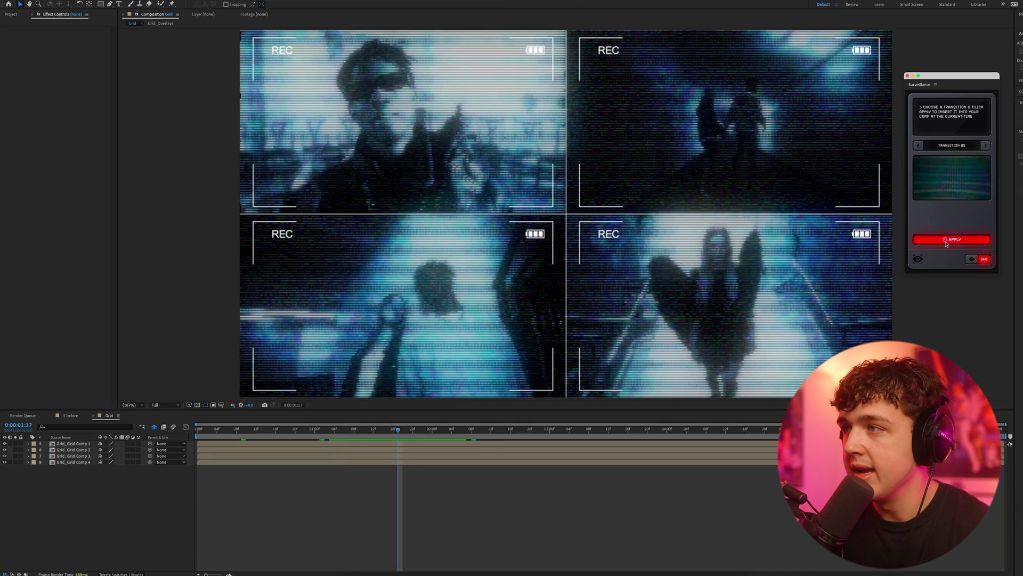
Step: Step back one frame and preview the inserted transition
left_click(393, 429)
key("space")
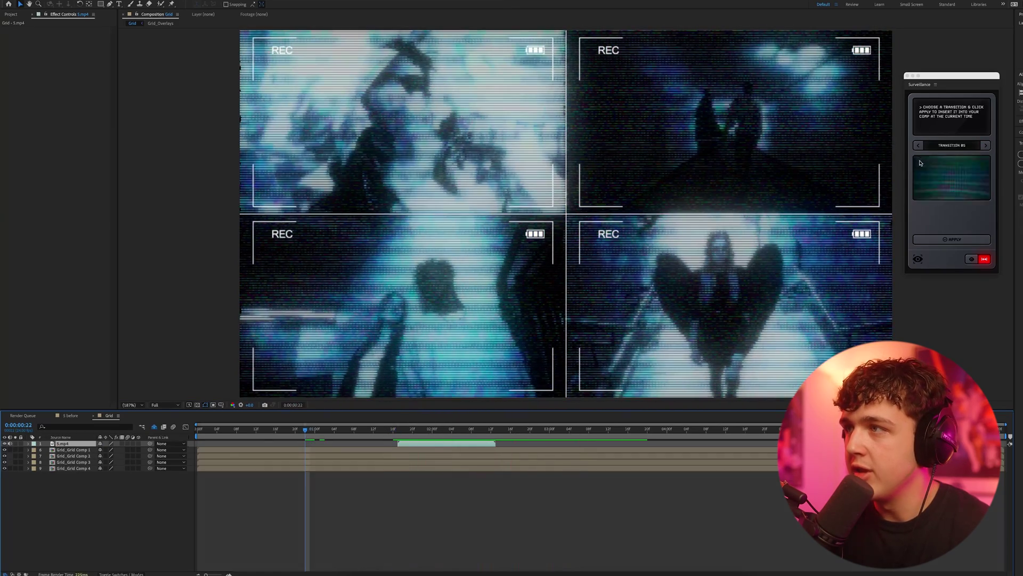
left_click(918, 145)
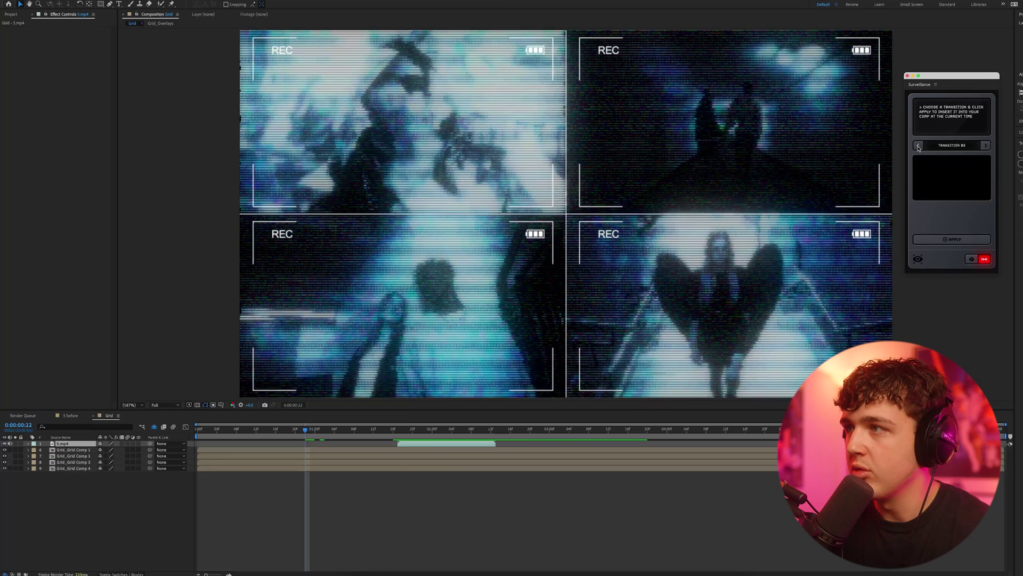
Step: Insert Transition #4 near 0:00:00:22, step back a frame, and preview the cyan glitch
left_click(968, 241)
left_click(299, 430)
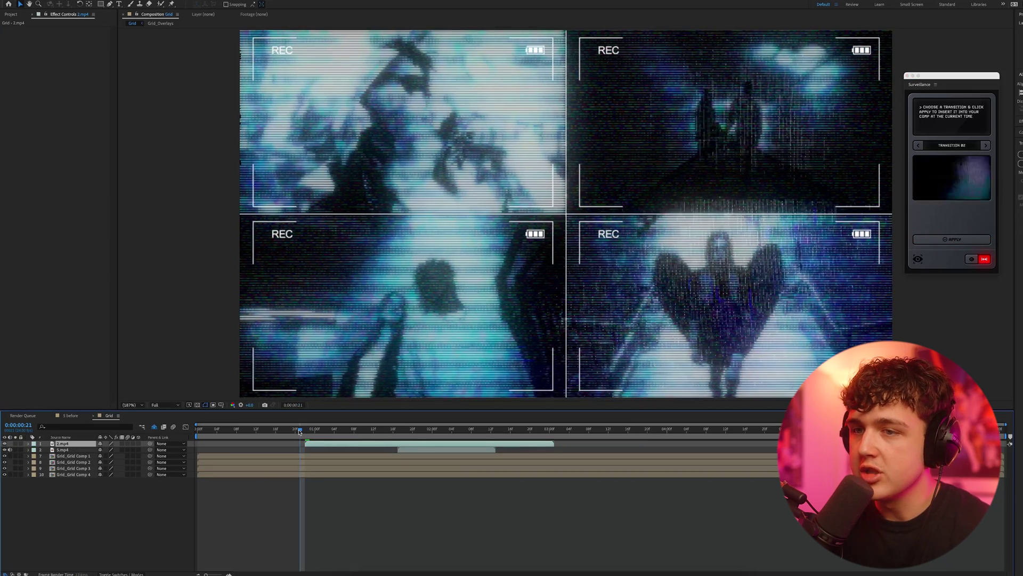
key("space")
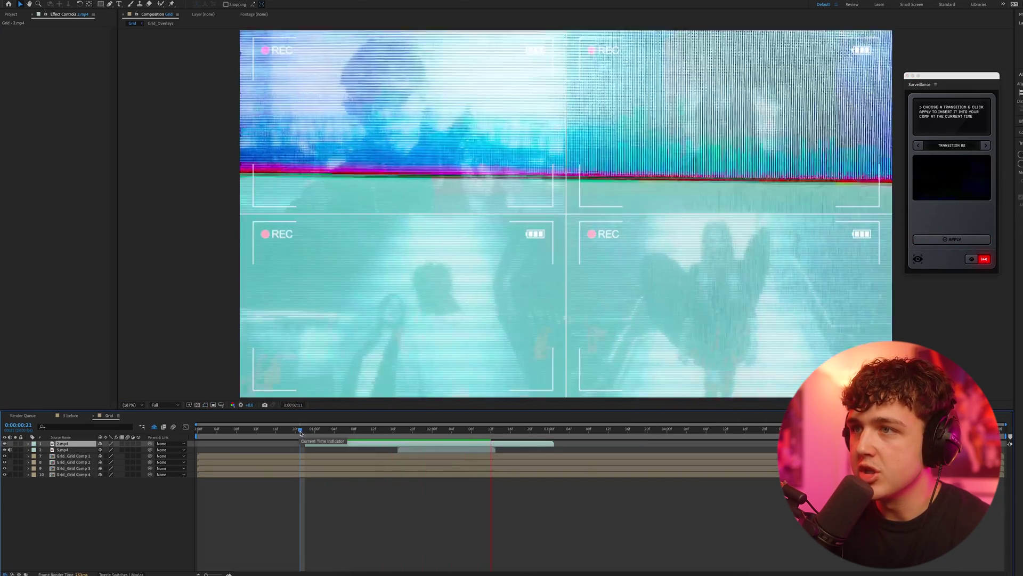